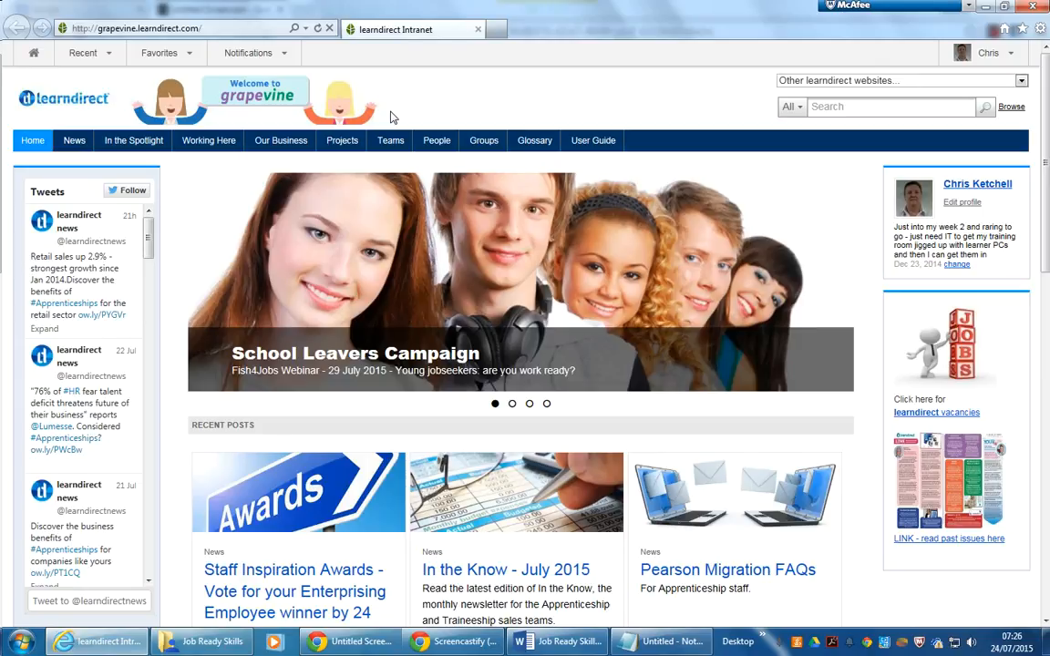
# - Search the web for gmail from the browser's address bar
pyautogui.click(126, 28)
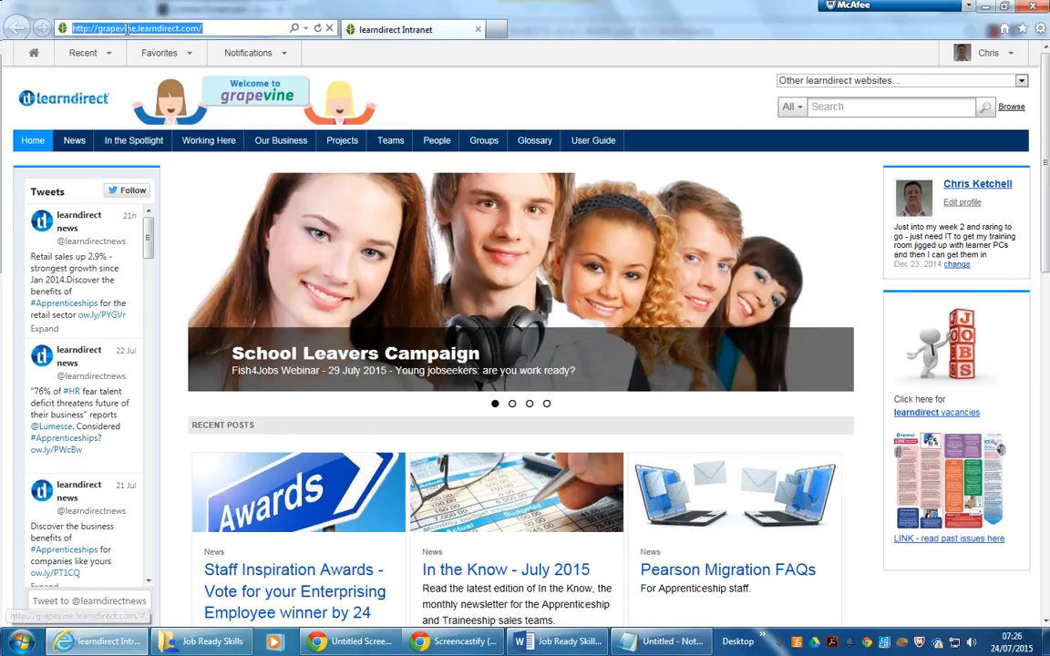
pyautogui.press('BackSpace')
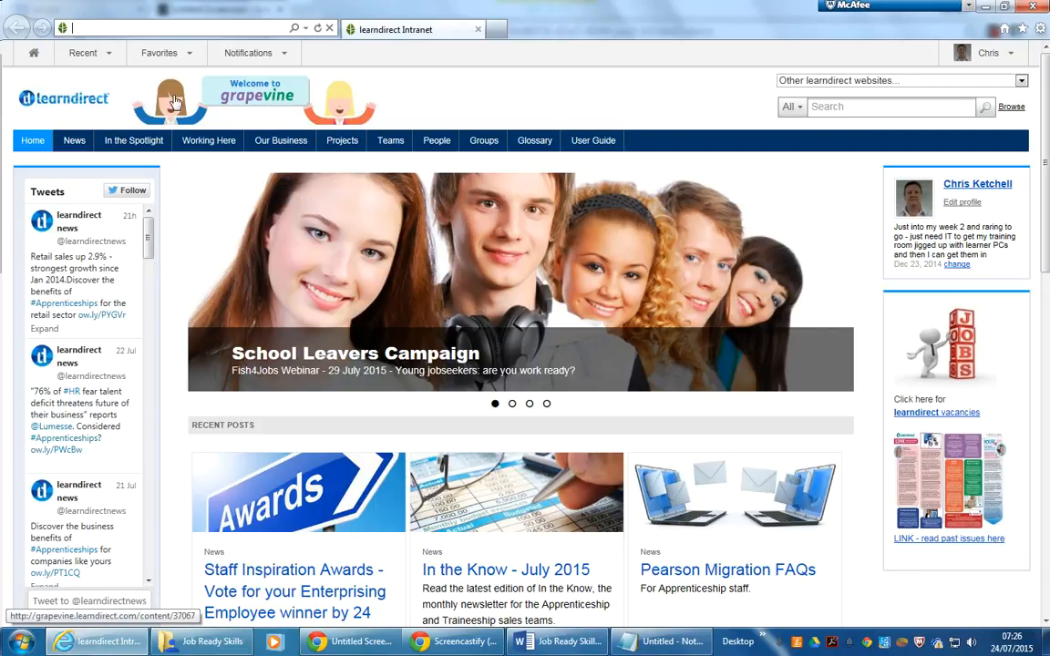
pyautogui.write('gmail')
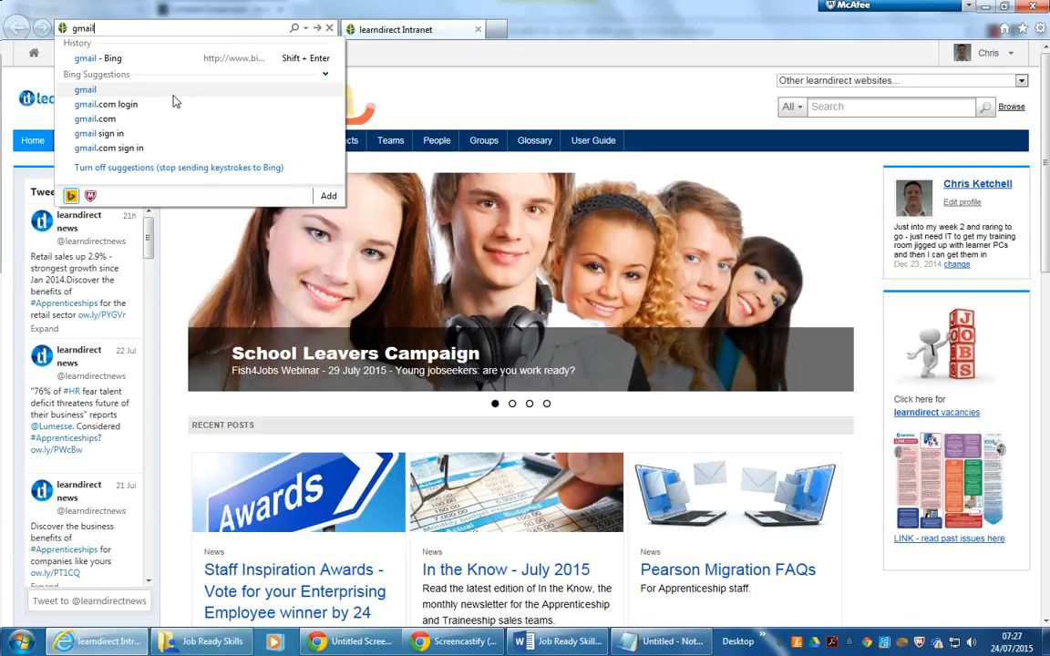
pyautogui.click(173, 91)
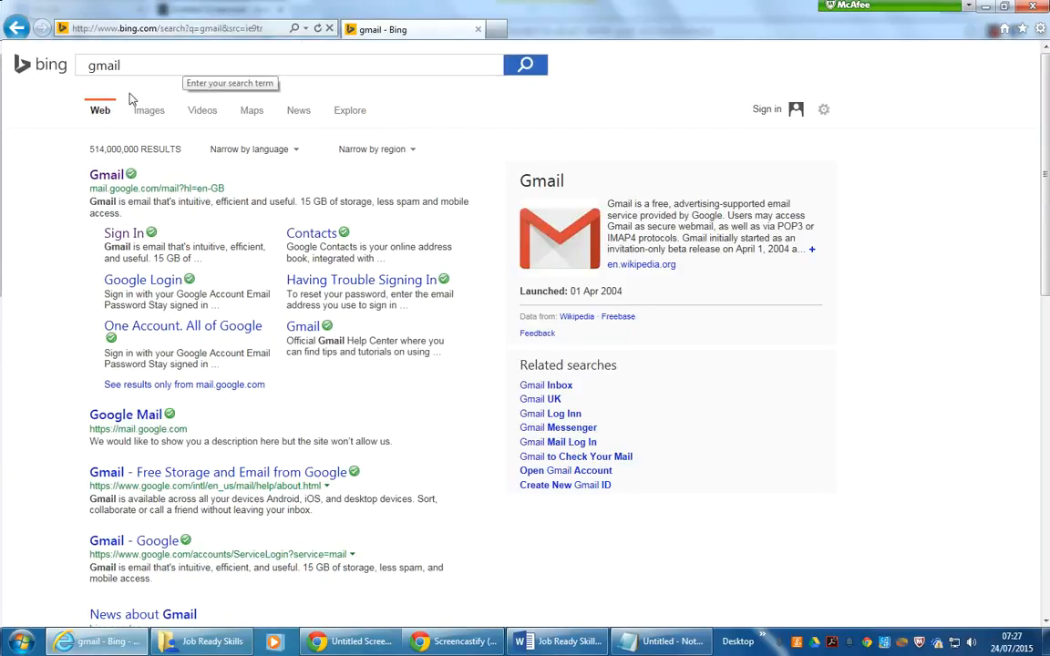
# - Open the Gmail result and enter the account's e-mail address on the sign-in page
pyautogui.click(107, 176)
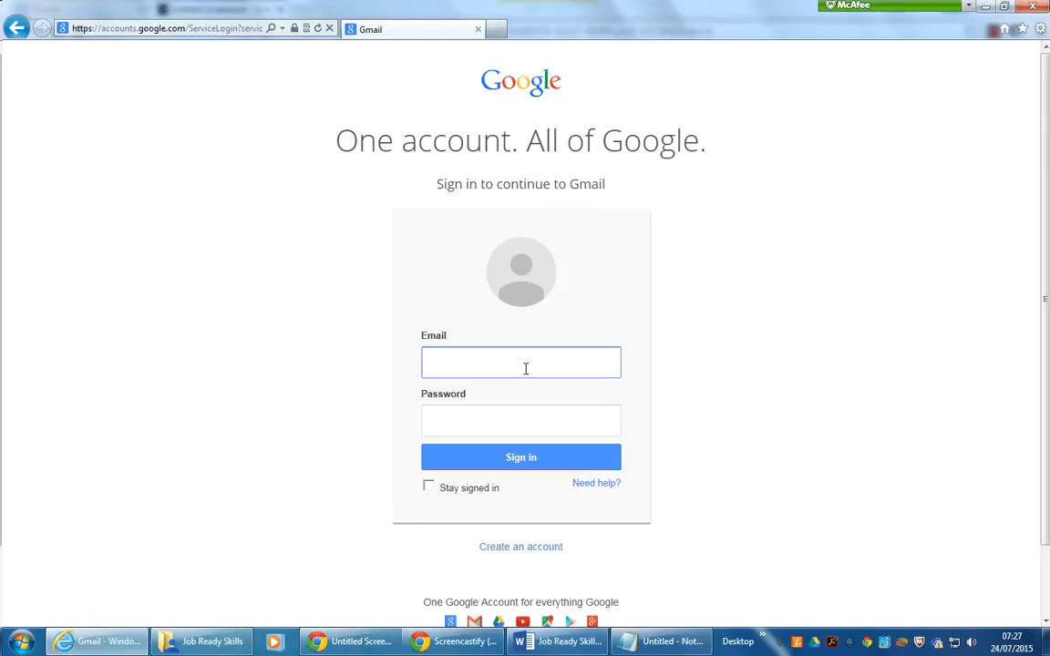
pyautogui.press('Left')
pyautogui.press('Left')
pyautogui.press('Left')
pyautogui.press('Left')
pyautogui.press('Left')
pyautogui.press('Left')
pyautogui.press('Left')
pyautogui.press('Left')
pyautogui.press('Left')
pyautogui.press('Left')
pyautogui.write('3')
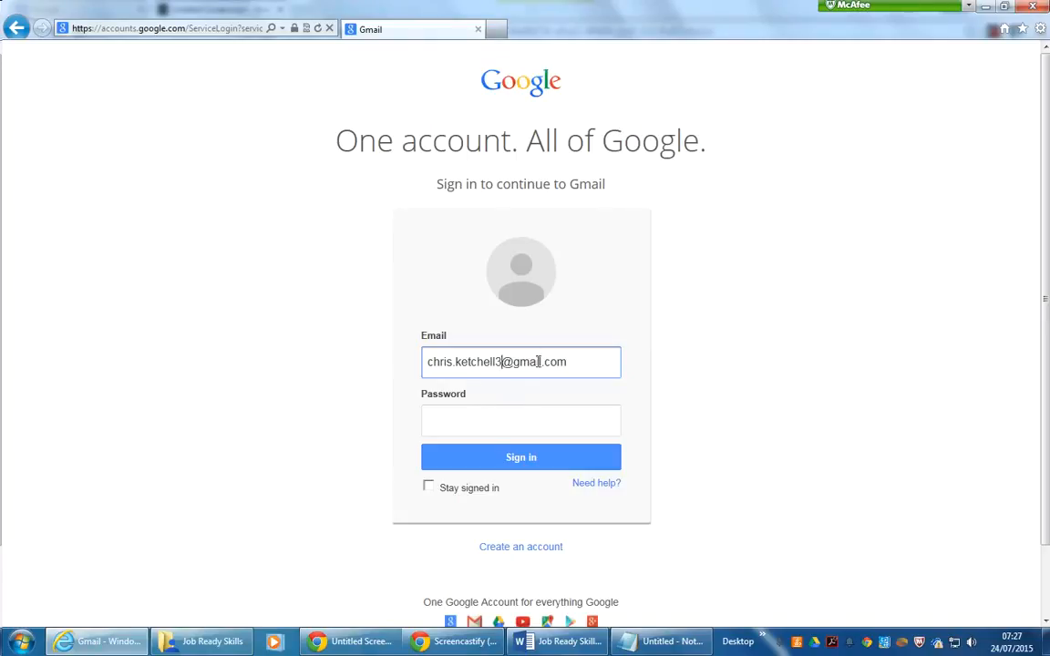
# - Enter the account password and sign in to Gmail
pyautogui.click(483, 424)
pyautogui.write('******')
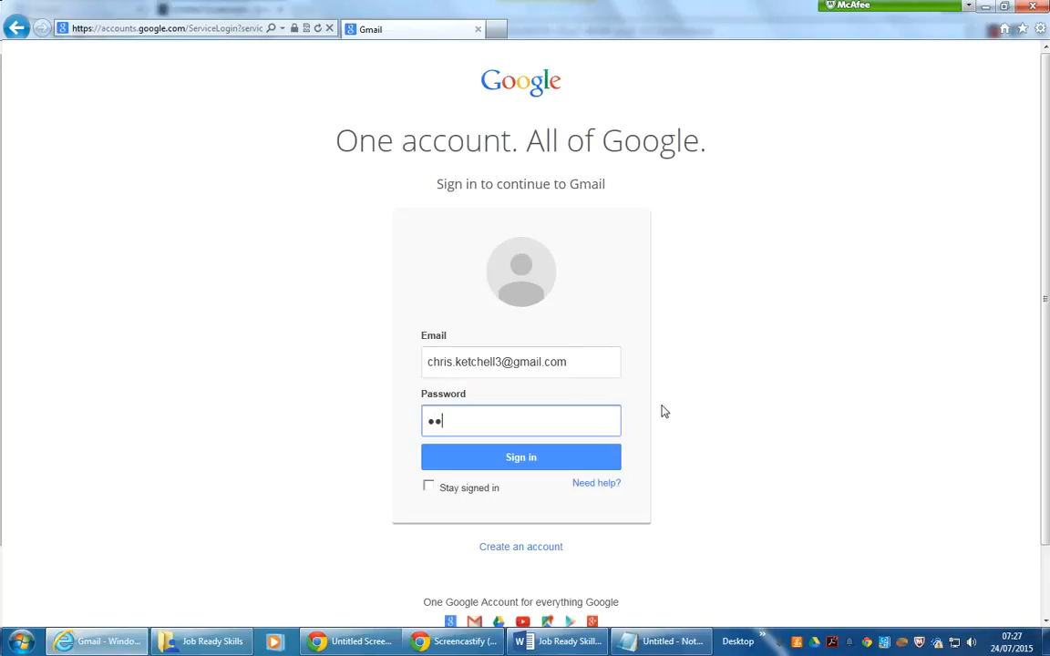
pyautogui.write('***')
pyautogui.click(517, 463)
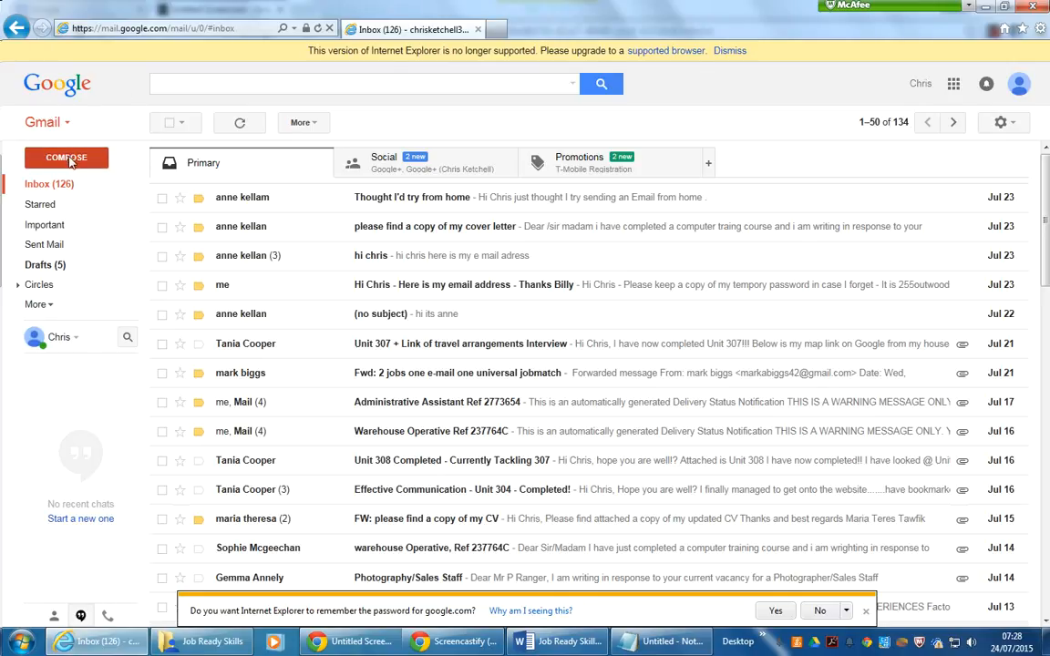
# - Compose a new full-screen message and type the applicant's full name and street address in the body
pyautogui.click(71, 161)
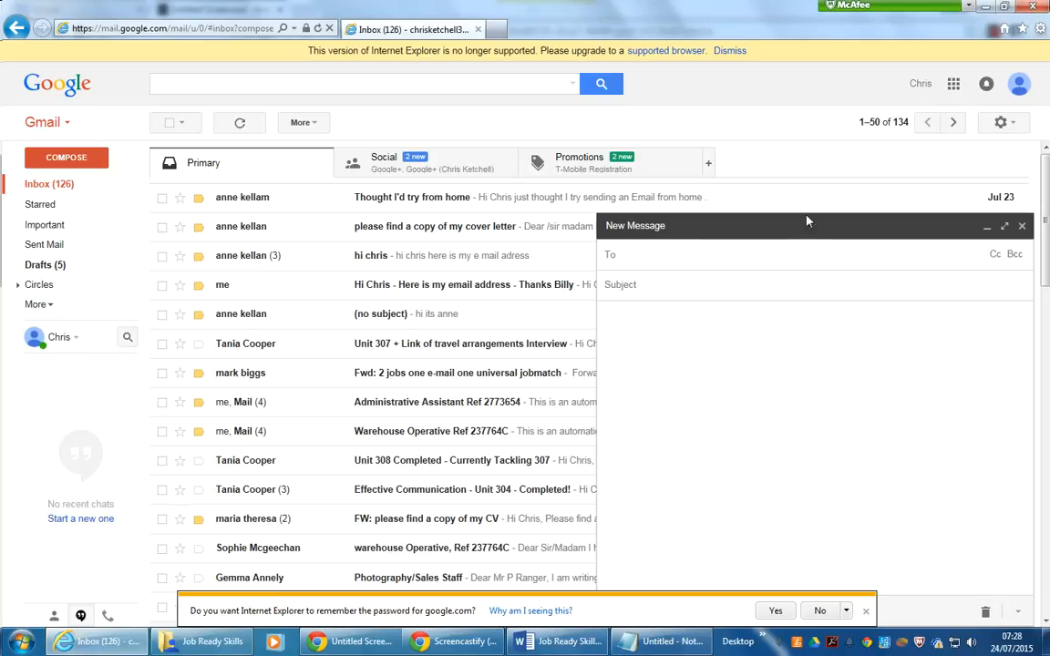
pyautogui.click(1003, 228)
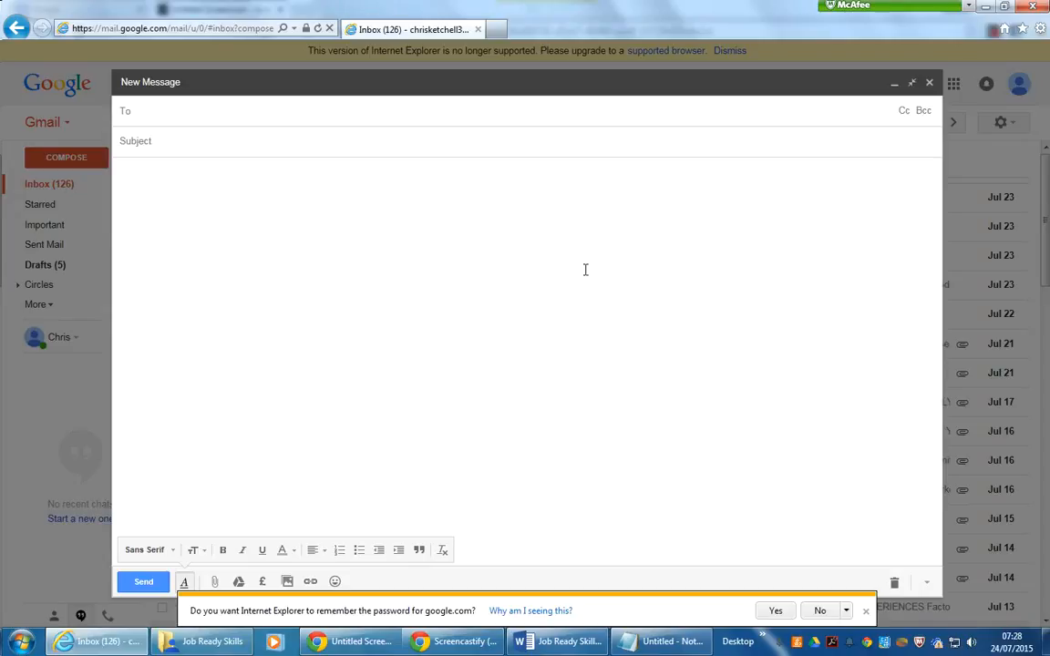
pyautogui.click(180, 185)
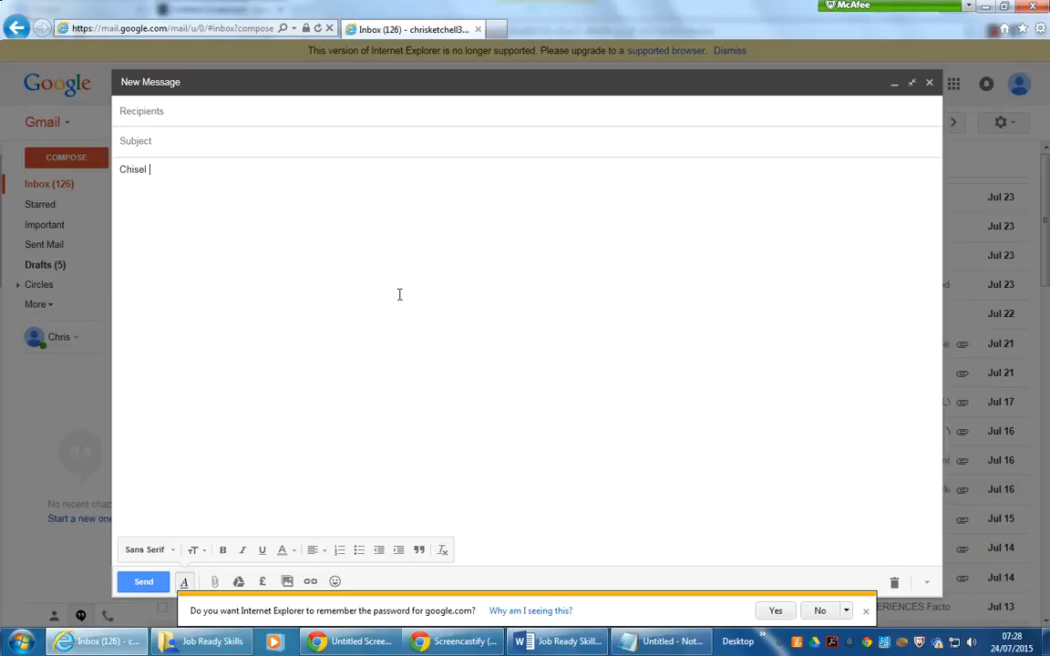
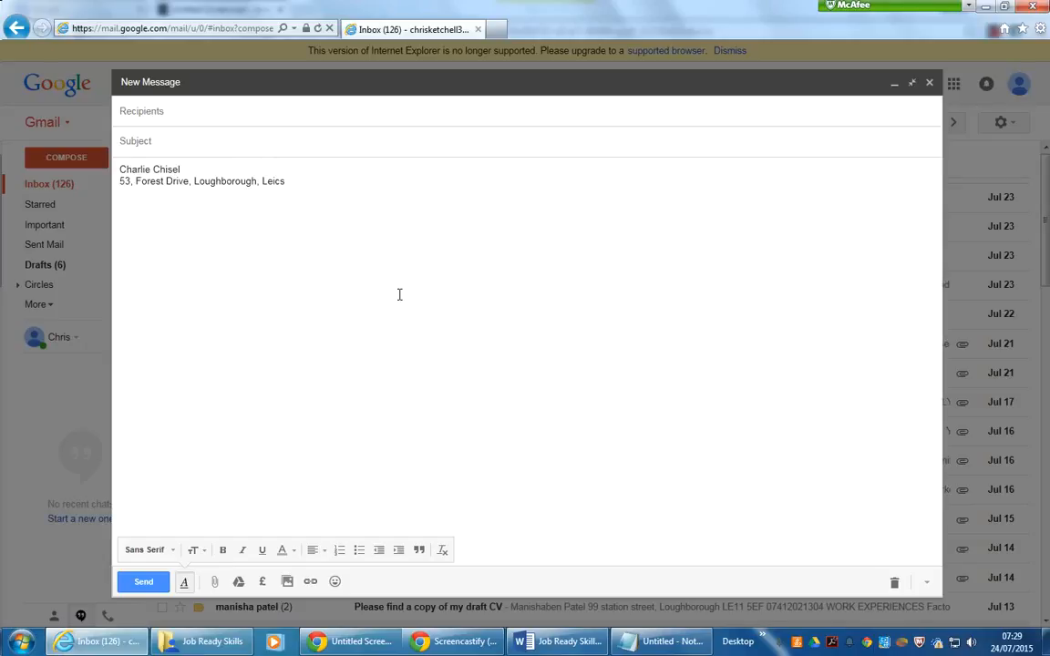
# - Complete the address line with the town, county and postcode
pyautogui.write('LE11 4AA')
pyautogui.press('Left')
pyautogui.press('Left')
pyautogui.press('Left')
pyautogui.press('Left')
pyautogui.press('BackSpace')
pyautogui.press('BackSpace')
pyautogui.write('11')
pyautogui.press('Right')
pyautogui.press('Right')
pyautogui.press('Right')
pyautogui.press('Right')
# - Correct the last characters of the postcode
pyautogui.moveTo(335, 183); pyautogui.dragTo(119, 183)
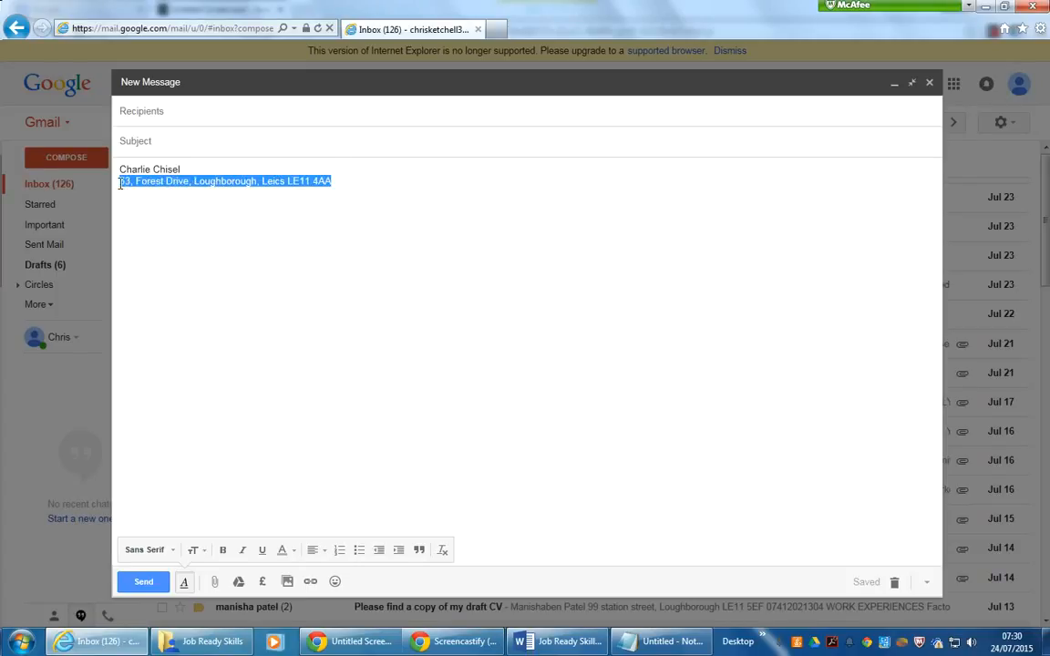
pyautogui.click(336, 181)
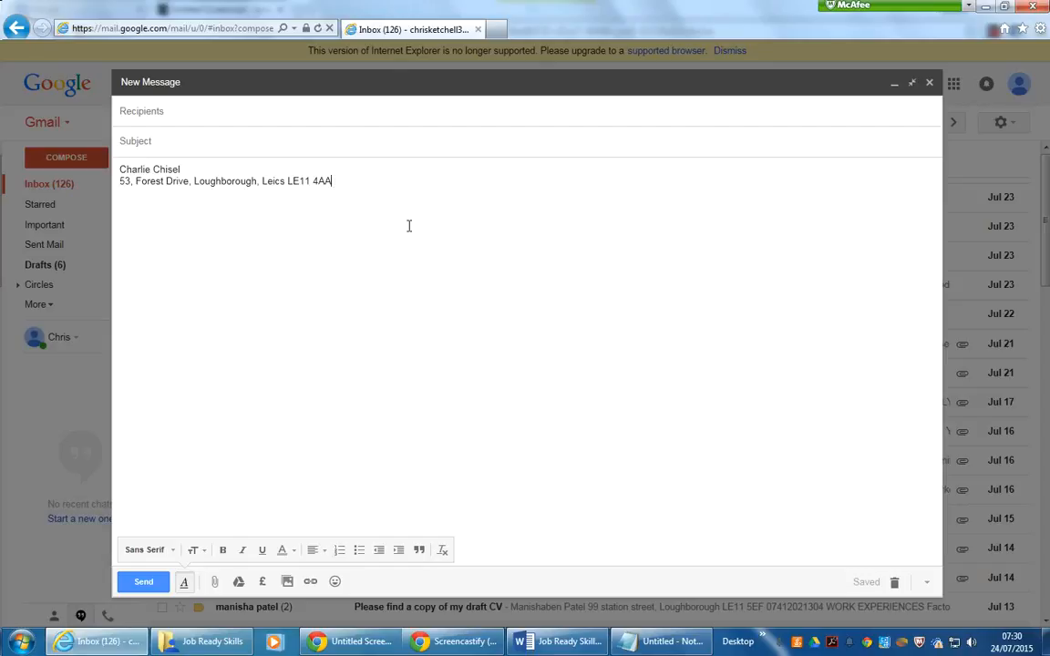
pyautogui.press('BackSpace')
pyautogui.press('BackSpace')
pyautogui.write('AA')
# - Add the applicant's phone number on a new line below the address
pyautogui.press('Return')
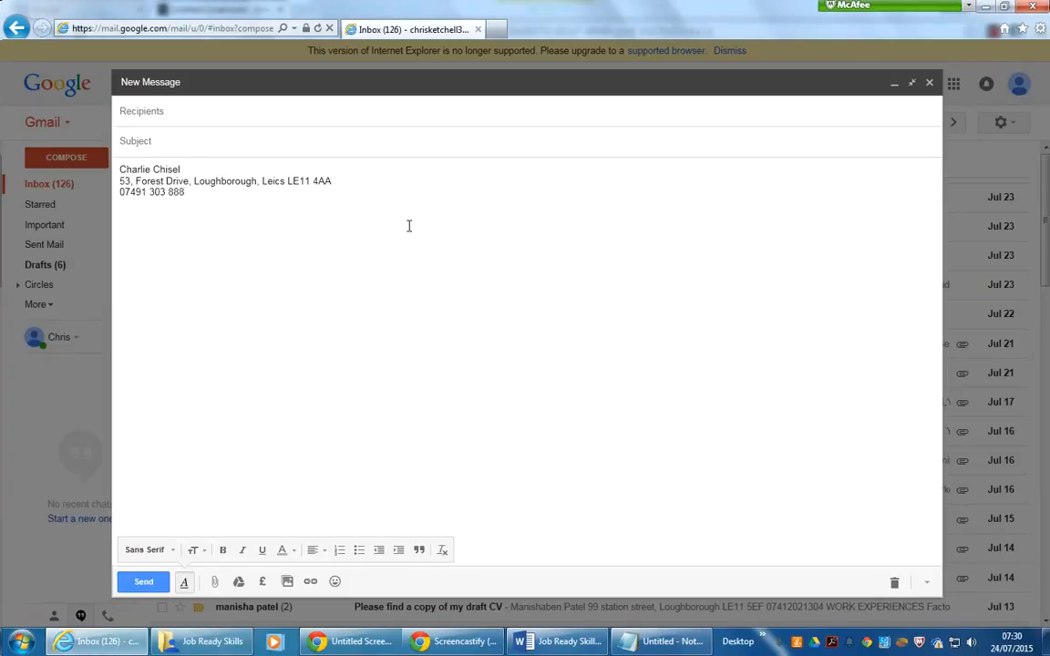
# - Add the applicant's e-mail address after a gap on the phone number line
pyautogui.press('Tab')
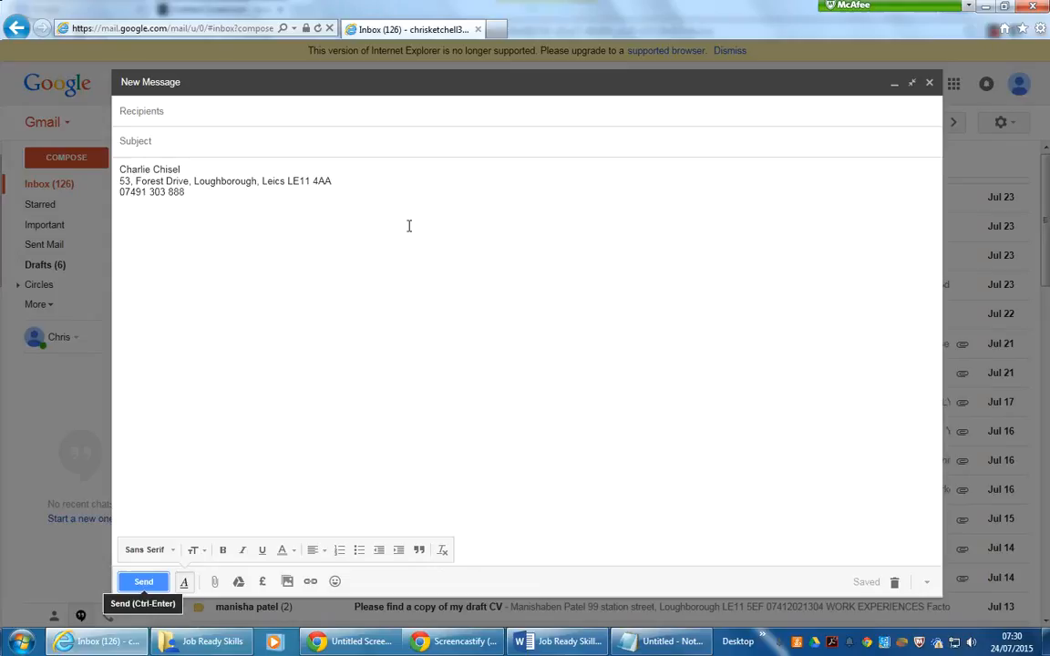
pyautogui.click(199, 193)
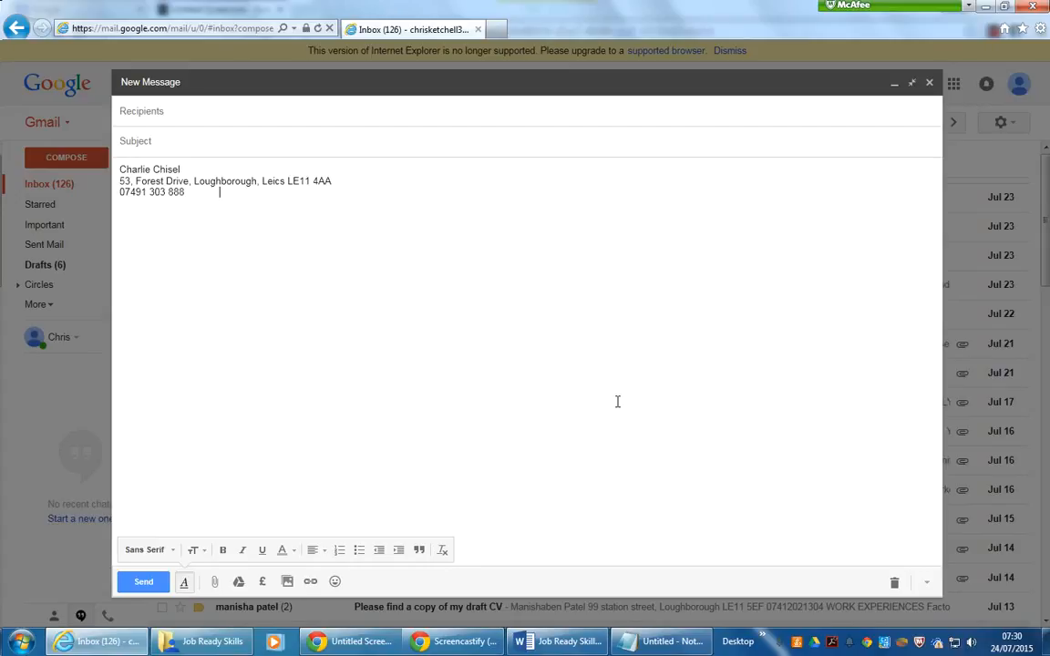
pyautogui.write('bertie')
pyautogui.press('BackSpace')
pyautogui.press('BackSpace')
pyautogui.press('BackSpace')
pyautogui.press('BackSpace')
pyautogui.press('BackSpace')
pyautogui.press('BackSpace')
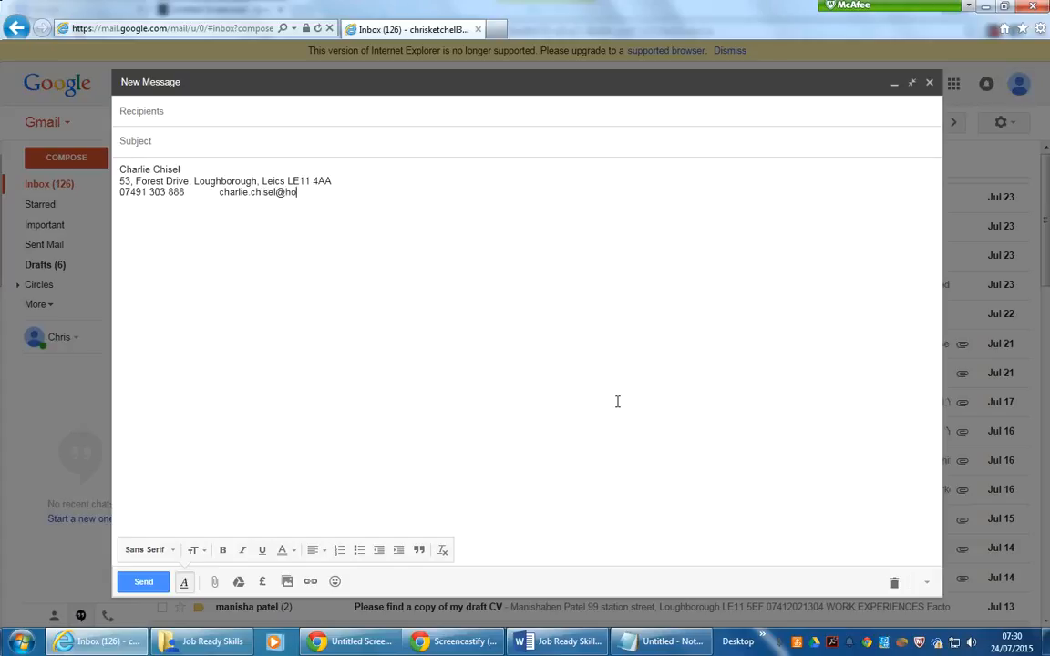
# - Paste the copied CV content below the contact details after a blank line
pyautogui.moveTo(343, 192); pyautogui.dragTo(95, 157)
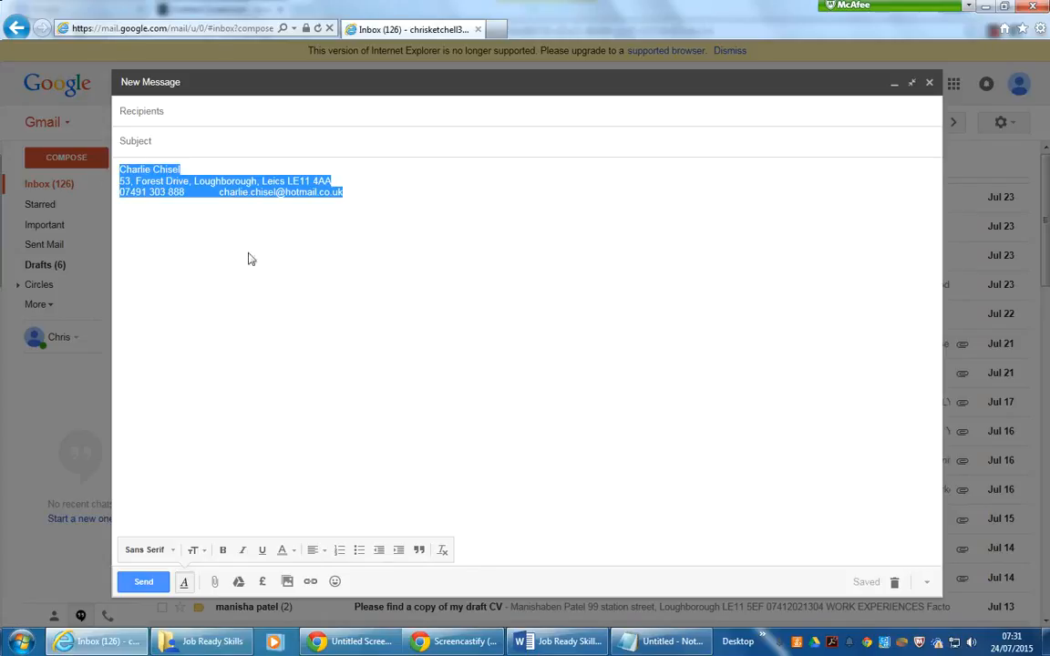
pyautogui.click(344, 192)
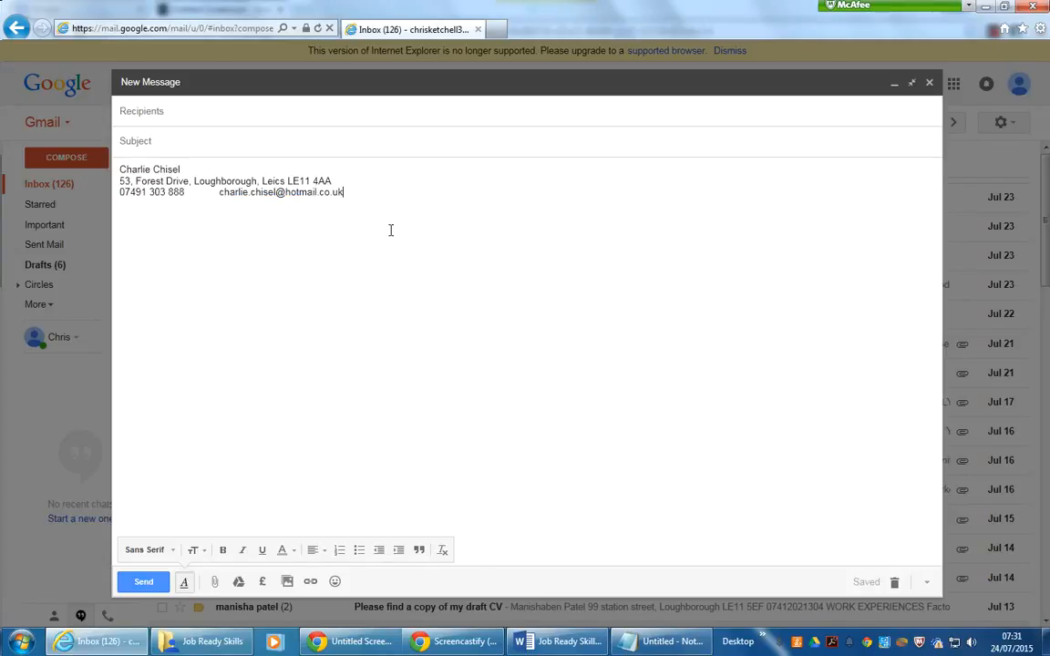
pyautogui.press('Return')
pyautogui.press('Return')
pyautogui.hotkey('ctrl', 'v')
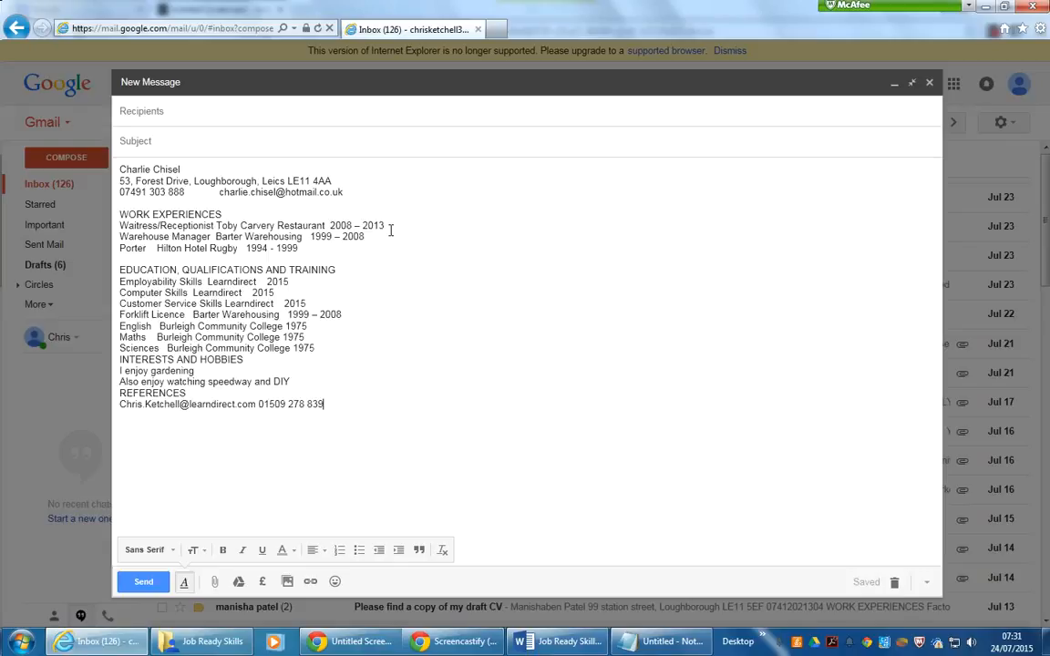
# - Insert blank lines after the section headings and before the REFERENCES section
pyautogui.click(225, 214)
pyautogui.press('Return')
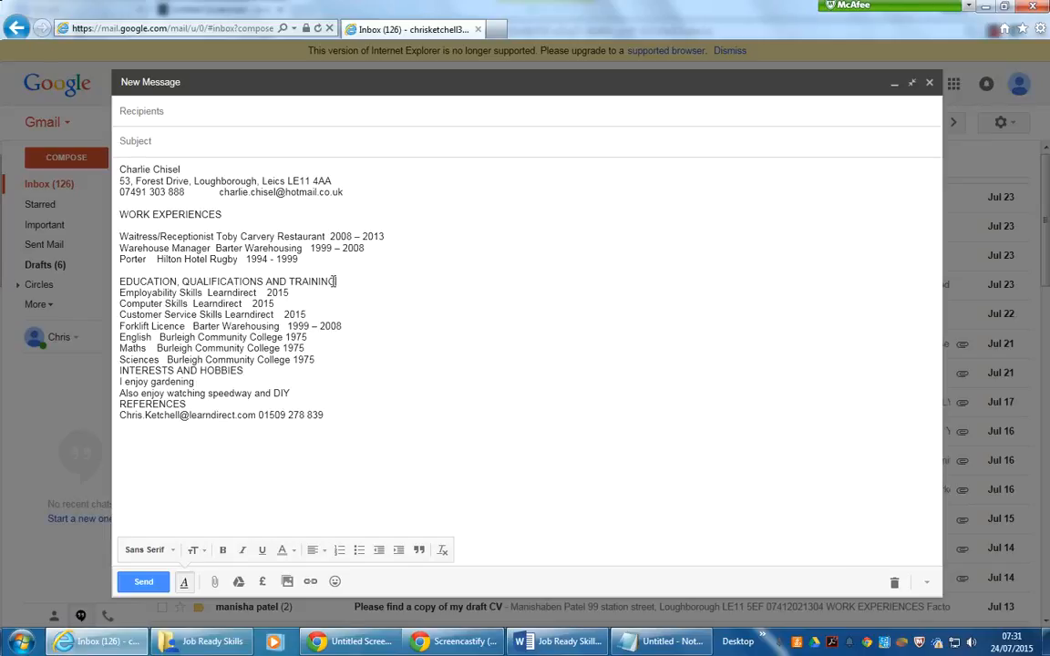
pyautogui.click(335, 281)
pyautogui.press('Return')
pyautogui.click(316, 371)
pyautogui.press('Return')
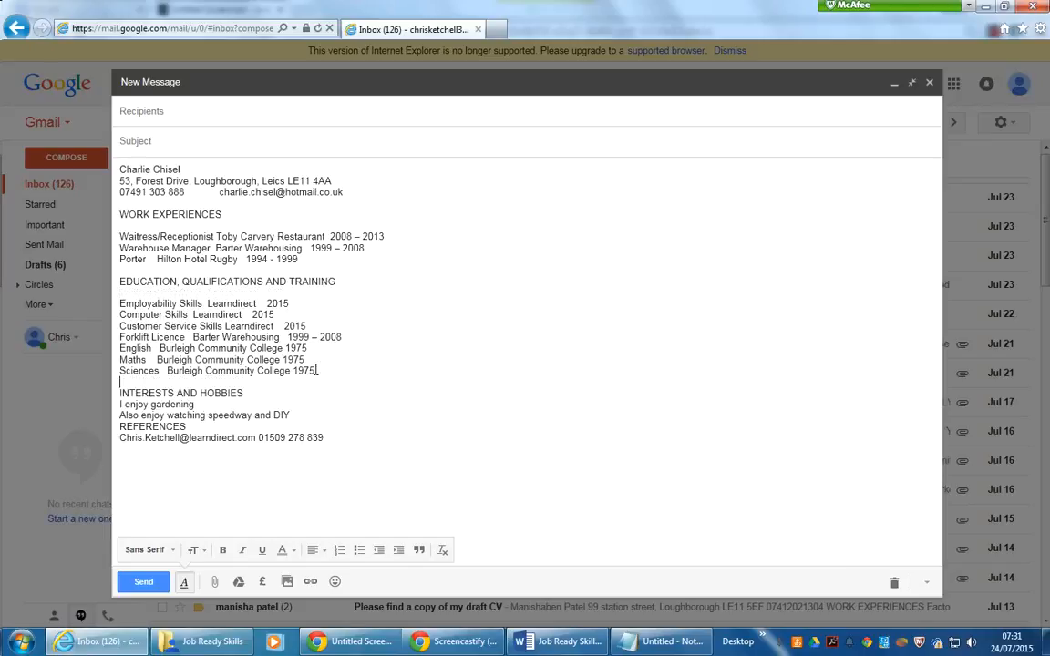
pyautogui.click(295, 415)
pyautogui.press('Return')
pyautogui.click(195, 437)
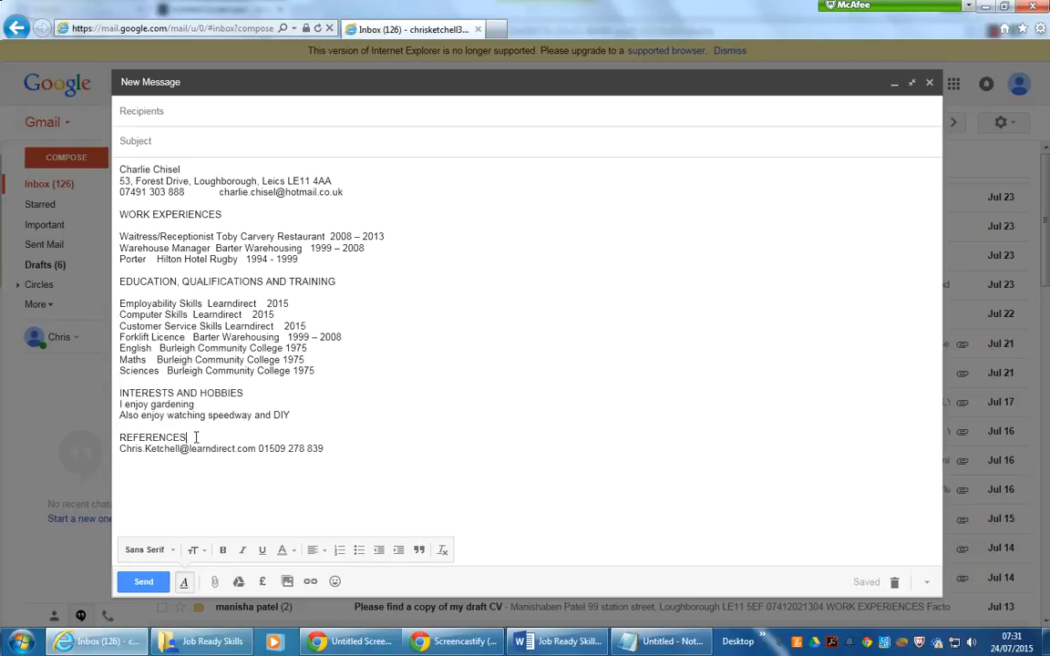
pyautogui.press('Return')
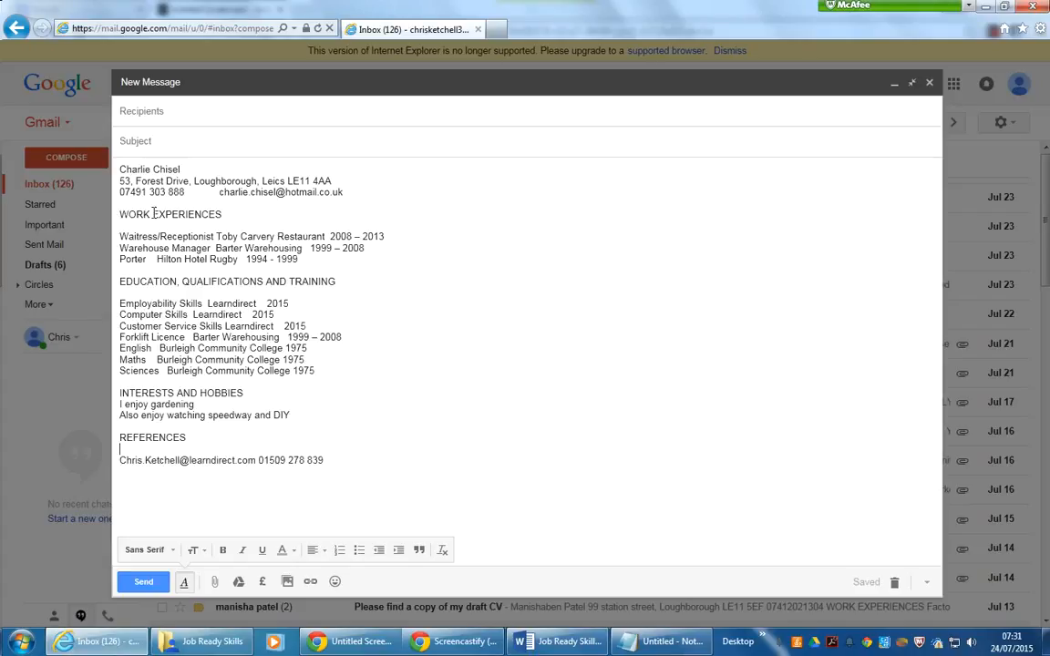
# - Shorten the WORK EXPERIENCES heading to WORK
pyautogui.click(233, 214)
pyautogui.press('BackSpace')
pyautogui.press('BackSpace')
pyautogui.press('BackSpace')
pyautogui.press('BackSpace')
pyautogui.press('BackSpace')
pyautogui.press('BackSpace')
pyautogui.press('BackSpace')
pyautogui.press('BackSpace')
pyautogui.press('BackSpace')
pyautogui.press('BackSpace')
pyautogui.press('BackSpace')
pyautogui.press('BackSpace')
# - Insert tab spacing after the job title and after the employer on the first job line
pyautogui.moveTo(213, 236); pyautogui.dragTo(120, 236)
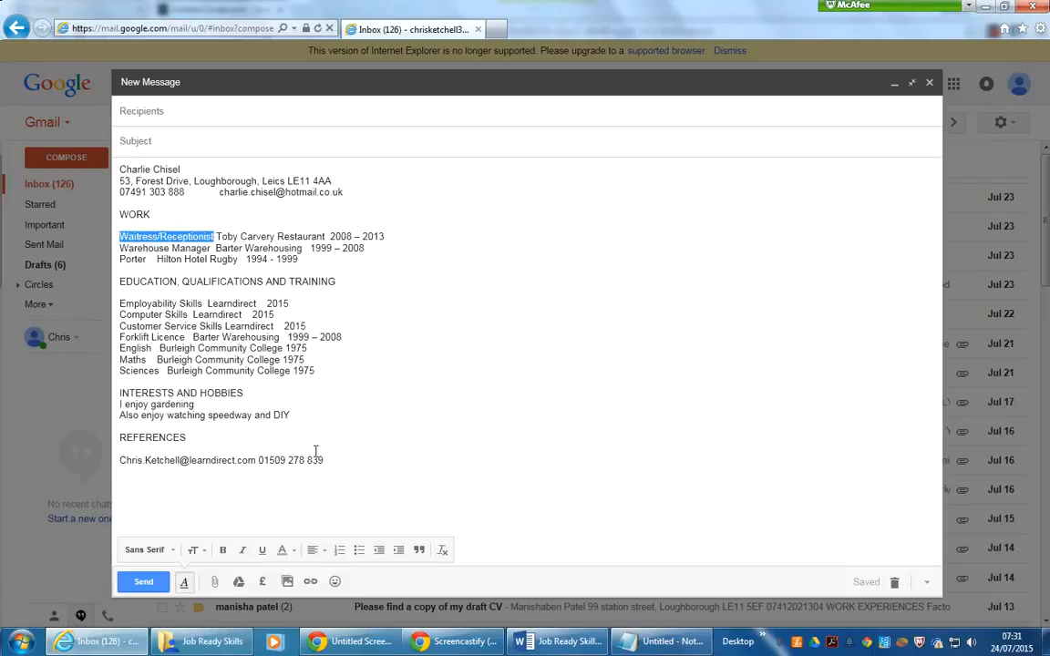
pyautogui.click(195, 359)
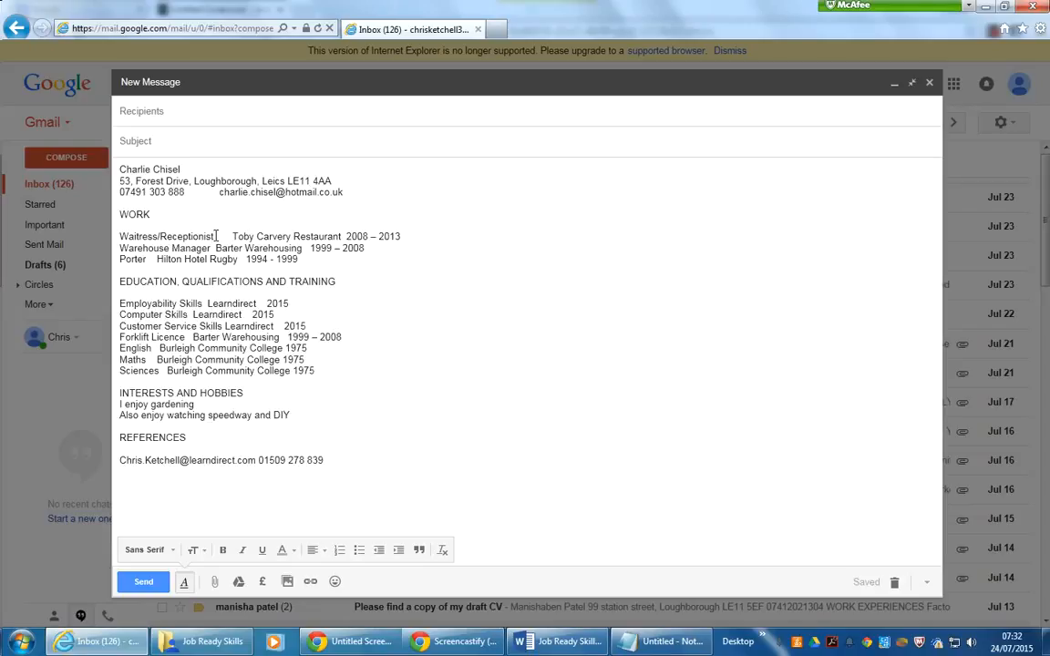
pyautogui.moveTo(216, 237); pyautogui.dragTo(138, 239)
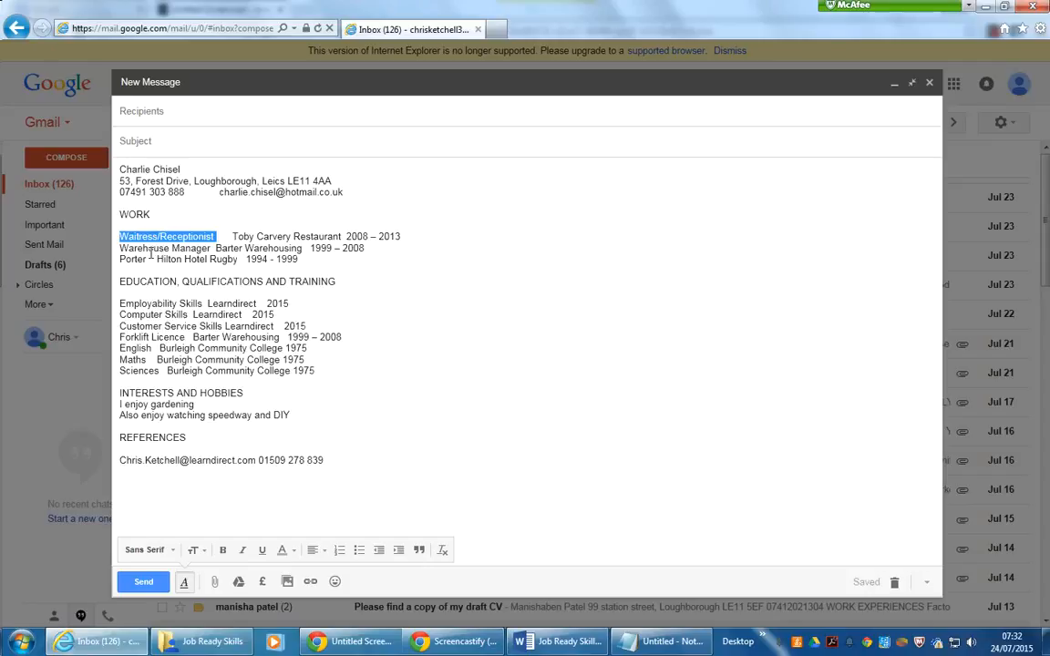
pyautogui.click(233, 237)
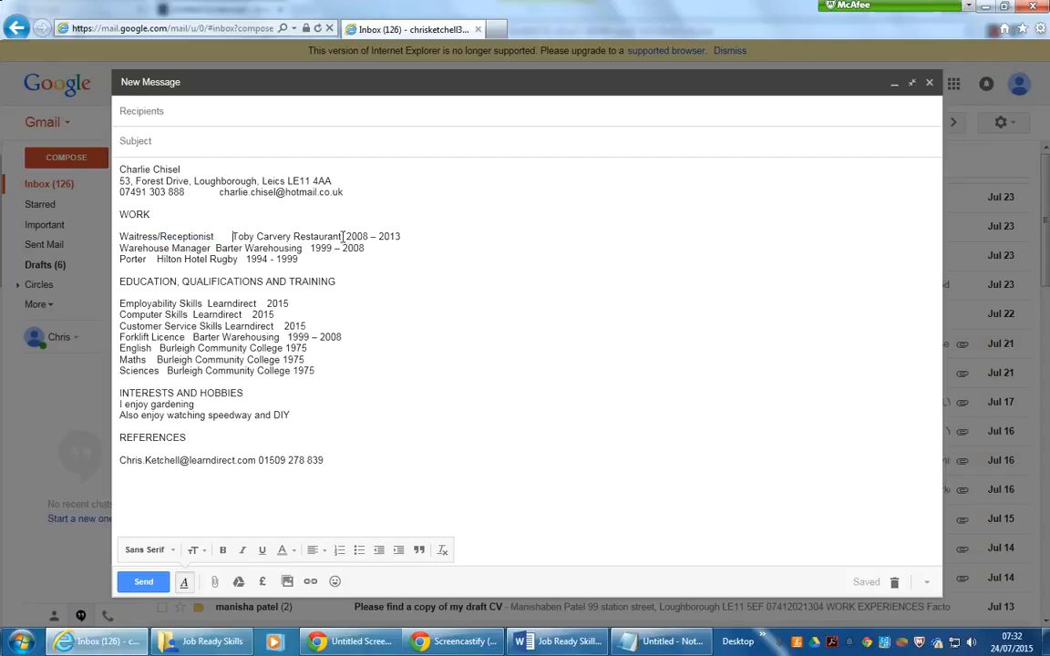
pyautogui.click(345, 236)
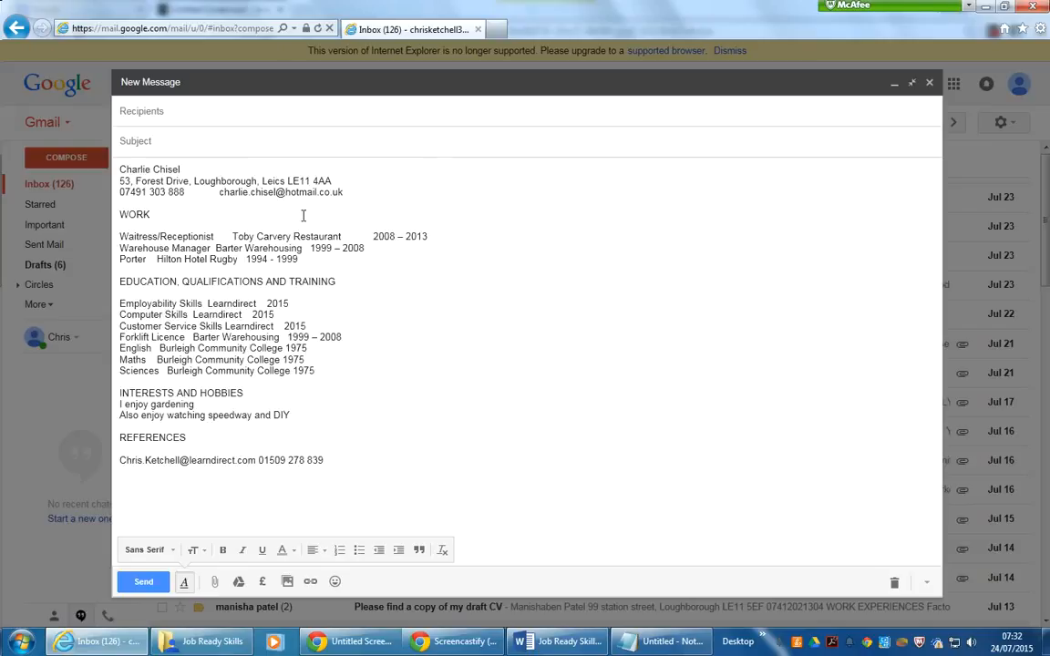
pyautogui.moveTo(233, 239); pyautogui.dragTo(319, 236)
pyautogui.click(239, 237)
pyautogui.doubleClick(239, 237)
pyautogui.click(253, 236)
pyautogui.doubleClick(262, 237)
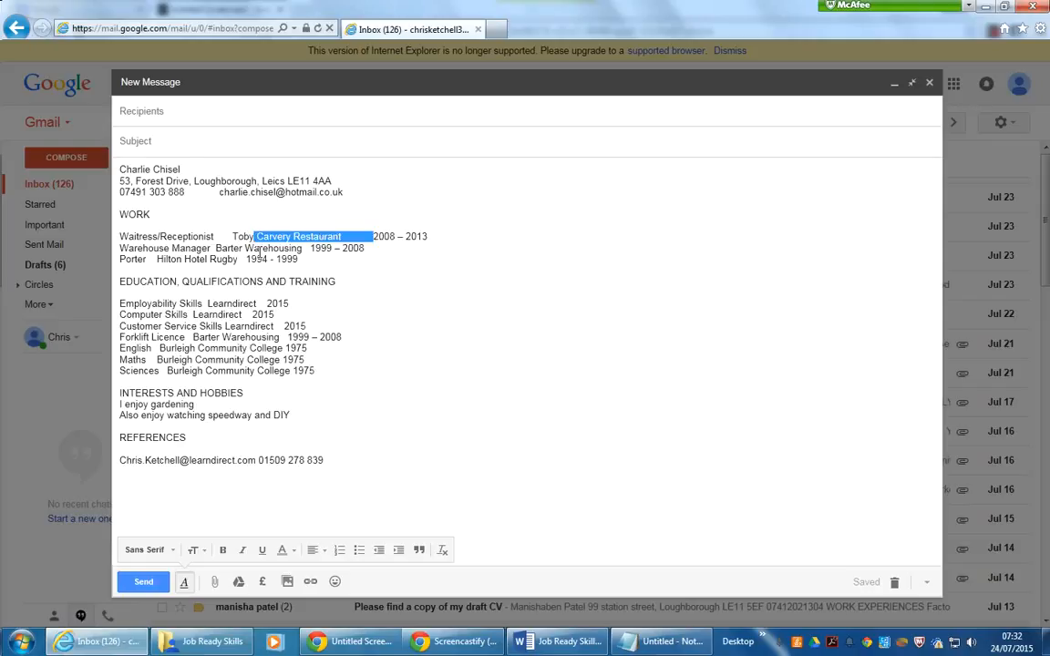
pyautogui.click(253, 237)
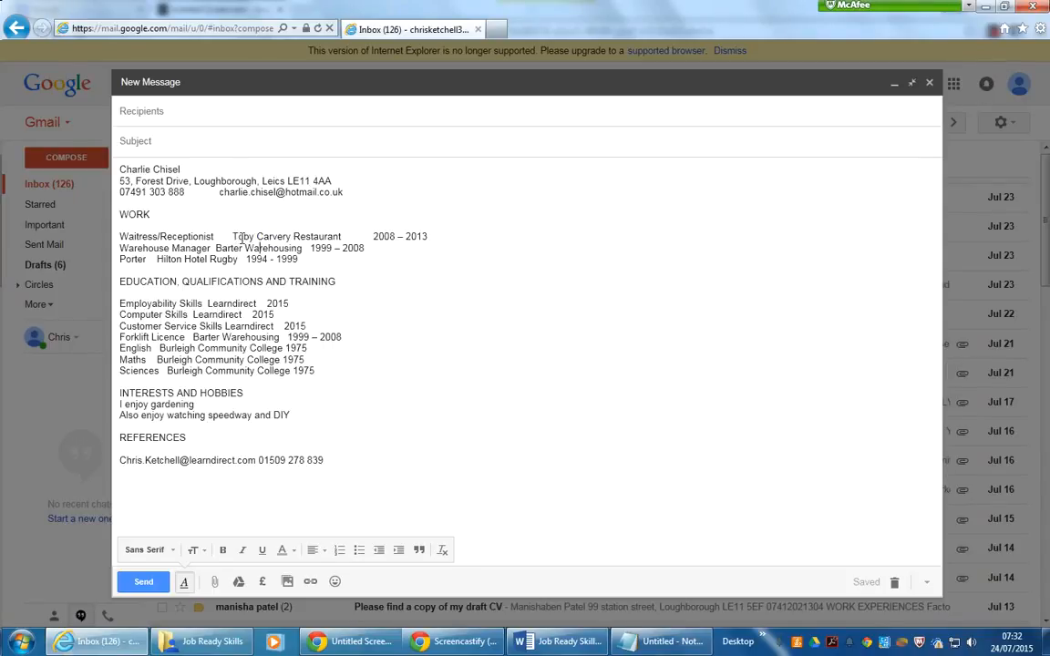
# - Insert tab spacing after the Warehouse Manager job title to line it up with the first job line
pyautogui.doubleClick(243, 237)
pyautogui.click(266, 237)
pyautogui.moveTo(258, 237); pyautogui.dragTo(312, 237)
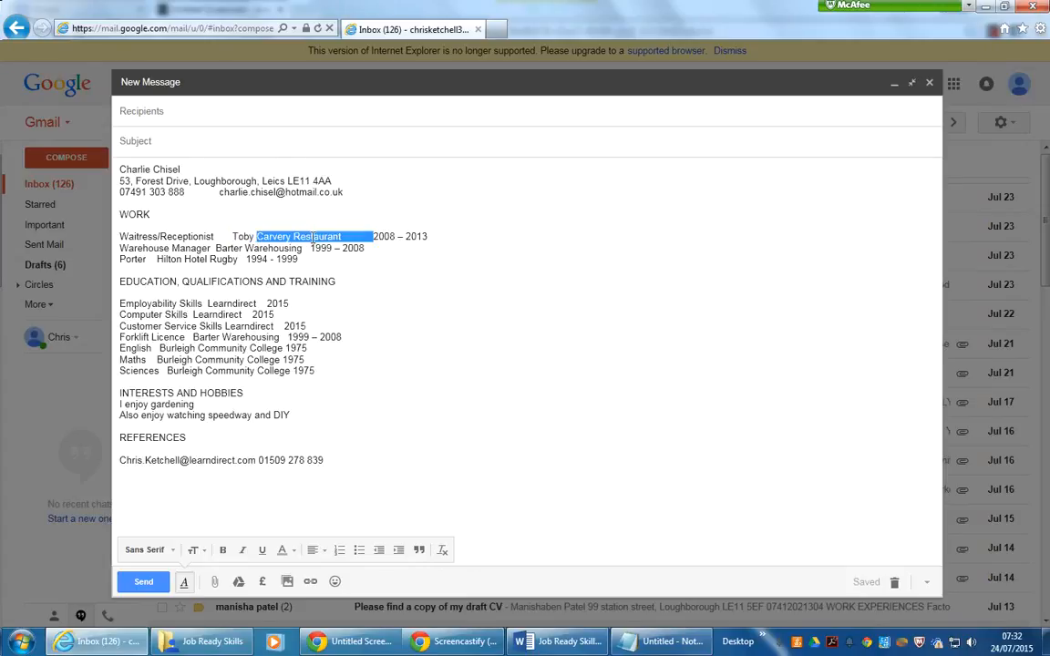
pyautogui.click(255, 236)
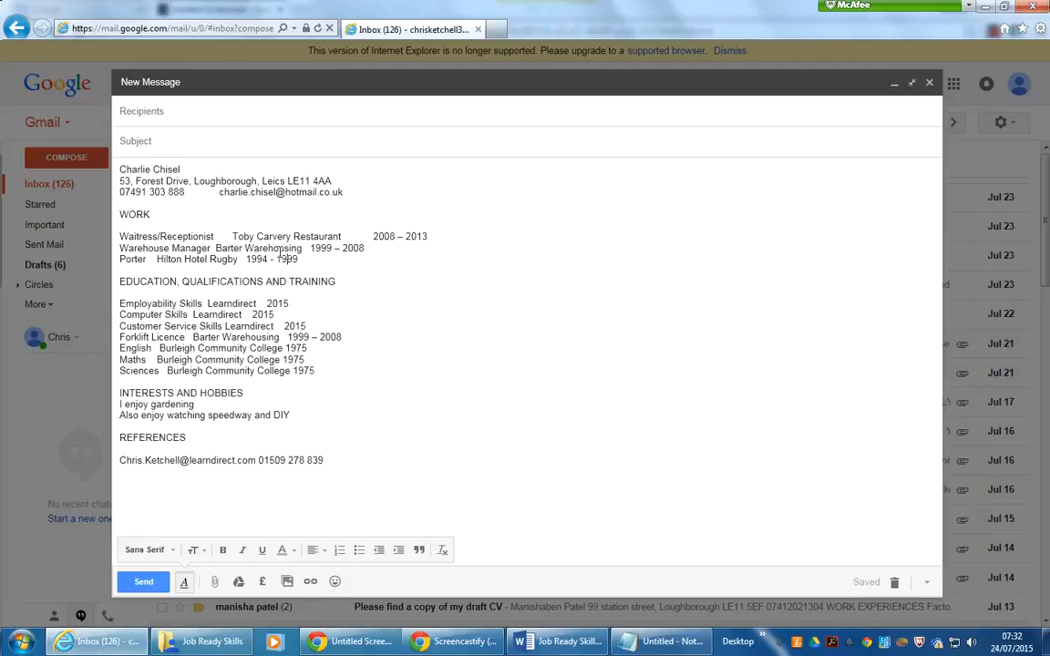
pyautogui.click(373, 236)
pyautogui.click(374, 236)
pyautogui.doubleClick(417, 236)
pyautogui.click(394, 236)
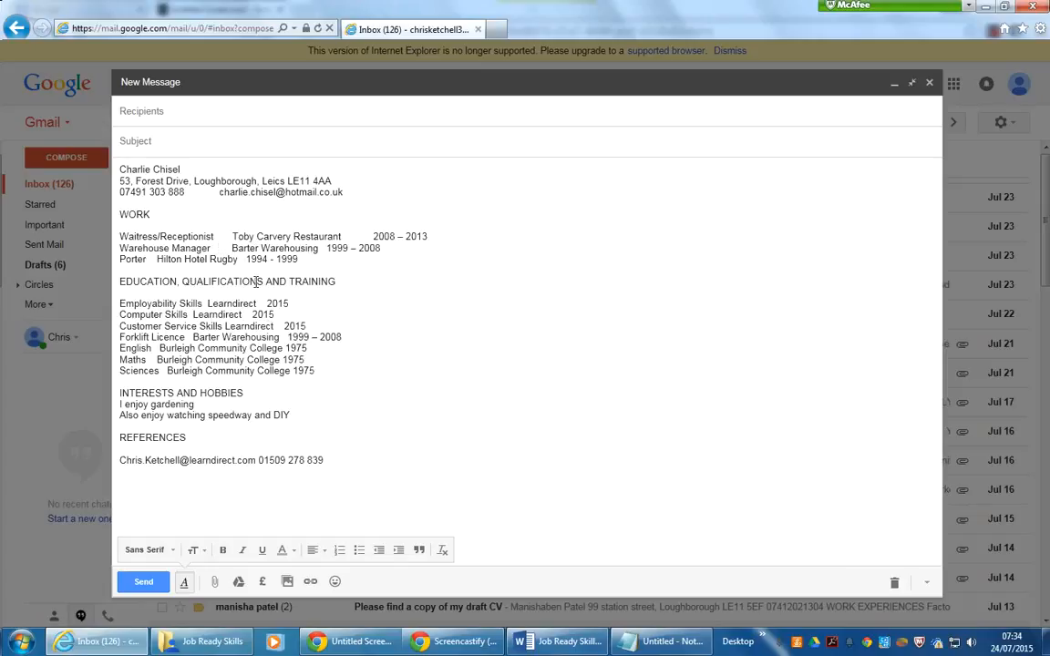
# - Tab the employer and dates on the Warehouse Manager and Porter lines into the same columns as the first job
pyautogui.click(244, 247)
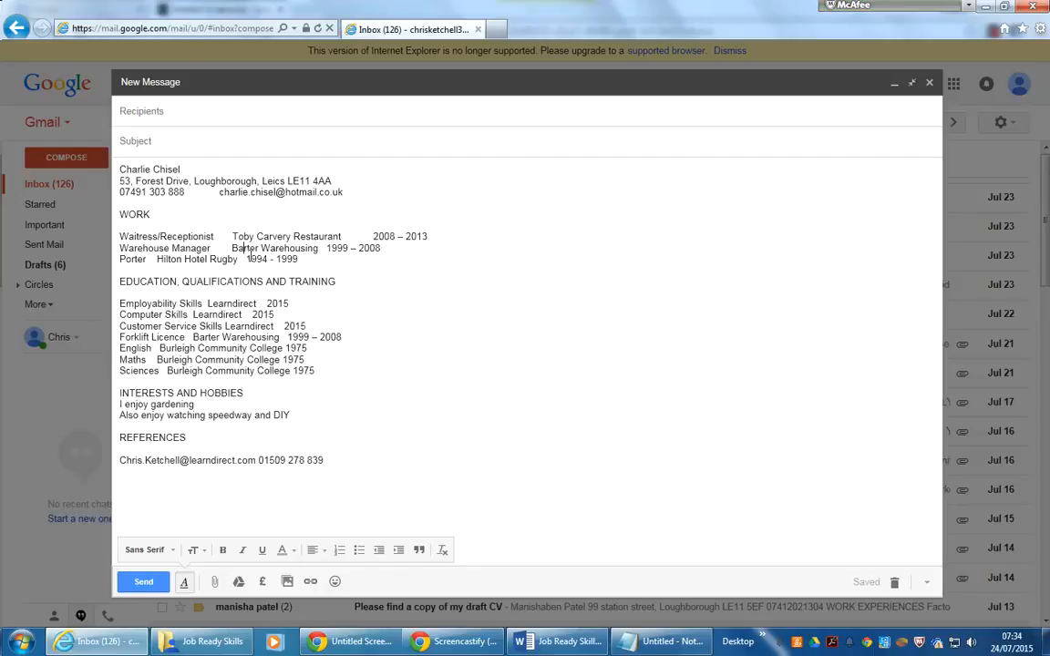
pyautogui.click(296, 248)
pyautogui.click(325, 248)
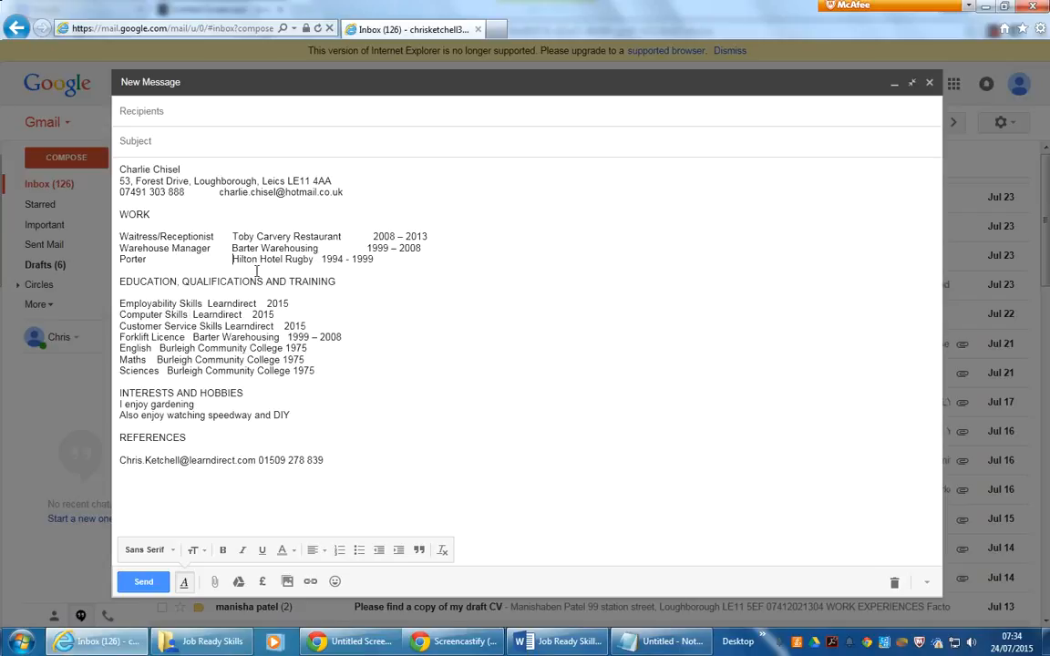
pyautogui.click(322, 260)
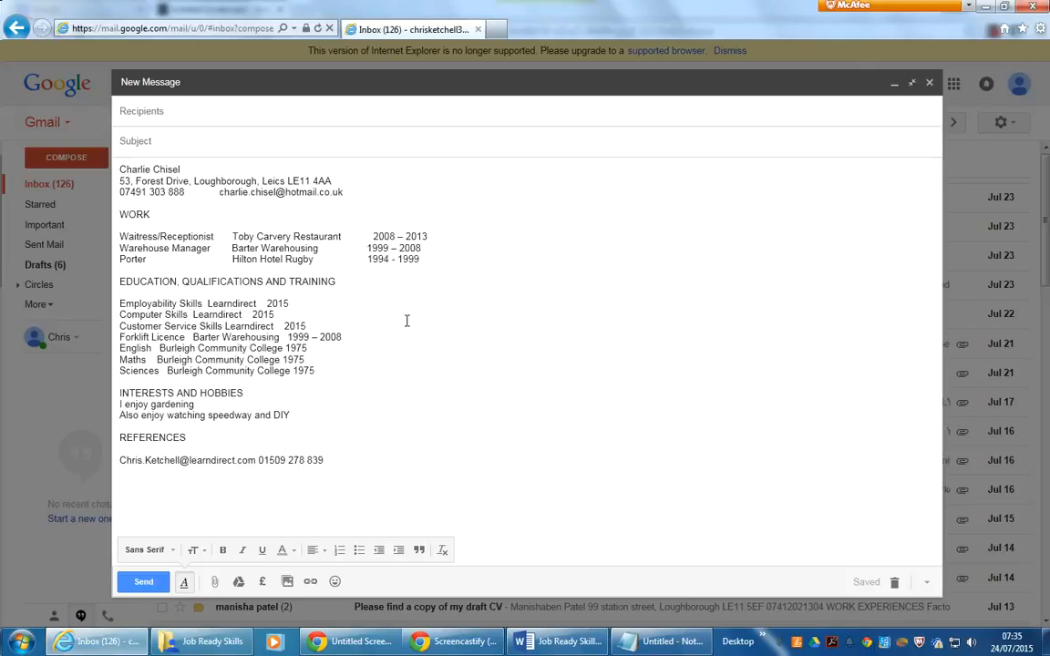
pyautogui.click(153, 259)
# - Shorten the EDUCATION, QUALIFICATIONS AND TRAINING heading to TRAINING
pyautogui.moveTo(290, 282); pyautogui.dragTo(118, 283)
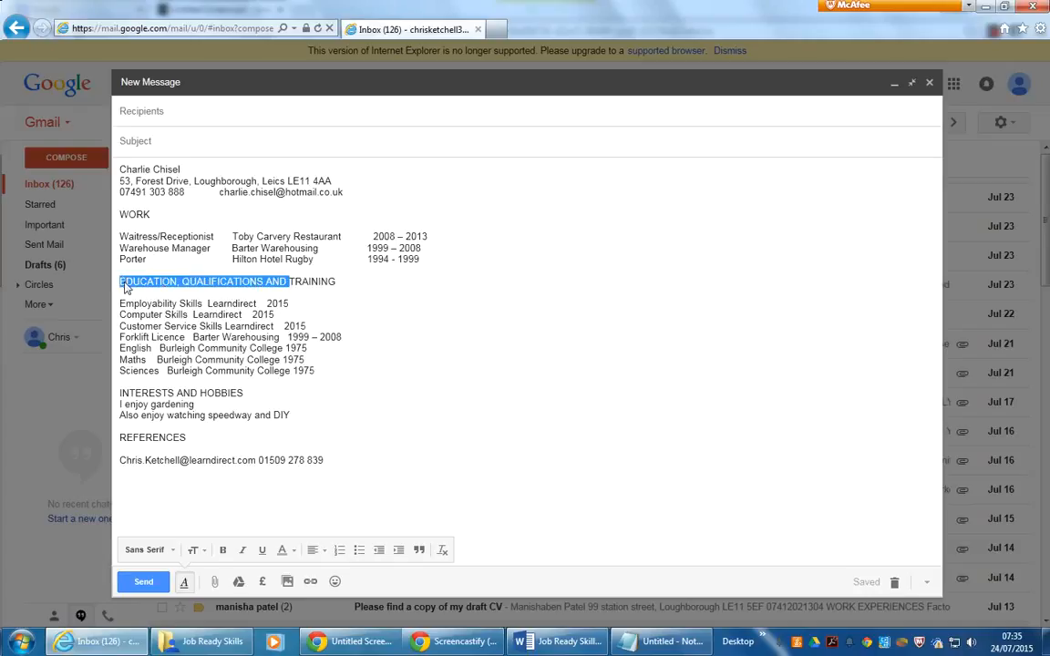
pyautogui.click(205, 306)
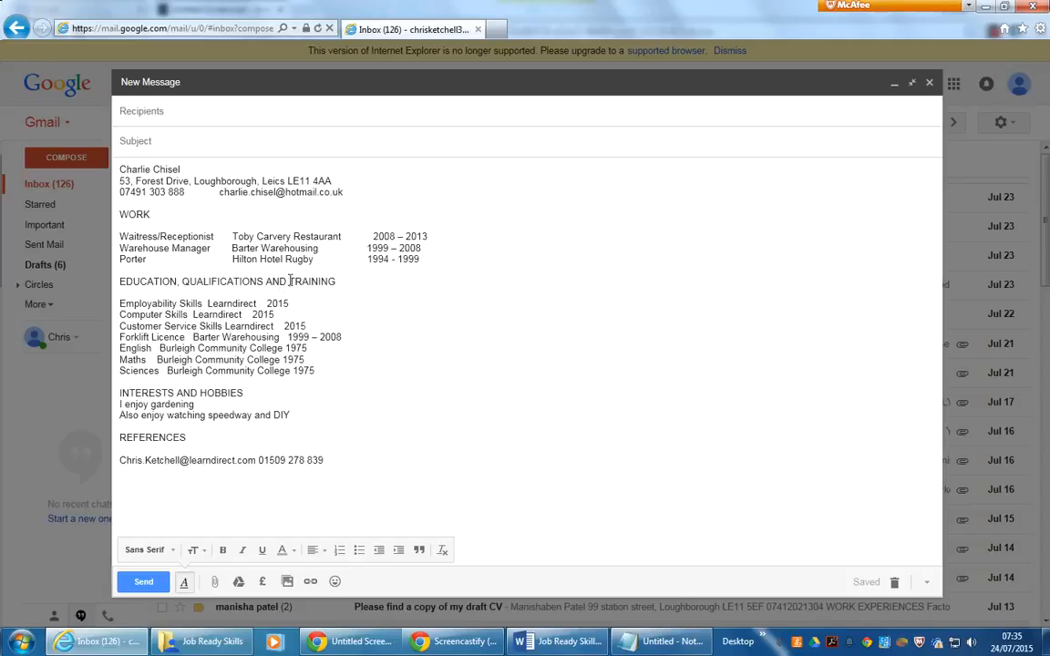
pyautogui.moveTo(290, 282); pyautogui.dragTo(118, 283)
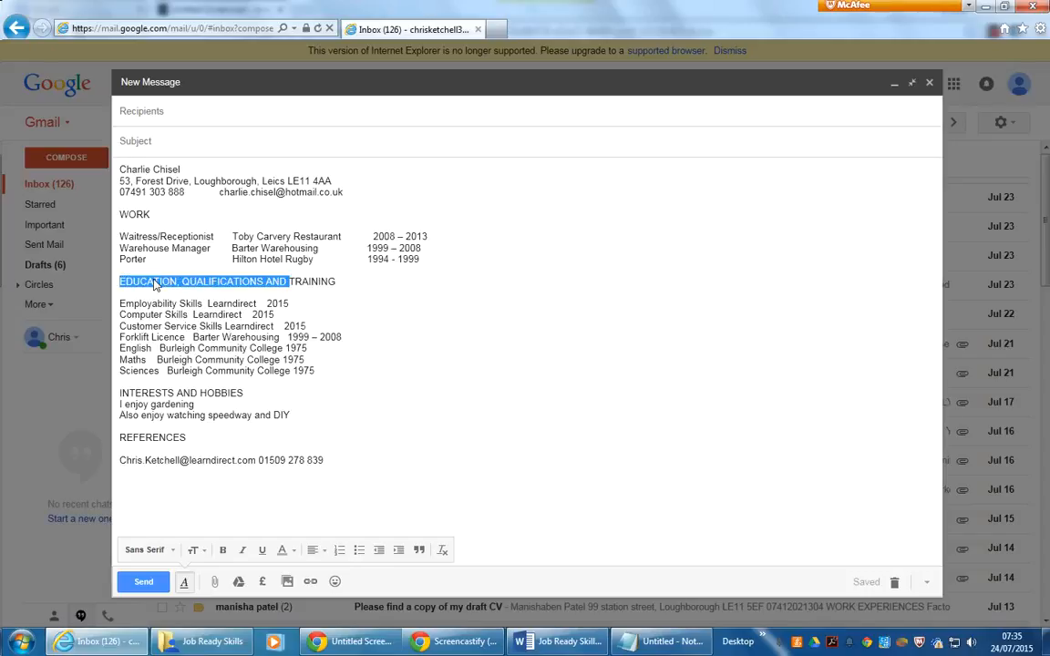
pyautogui.press('BackSpace')
pyautogui.click(221, 290)
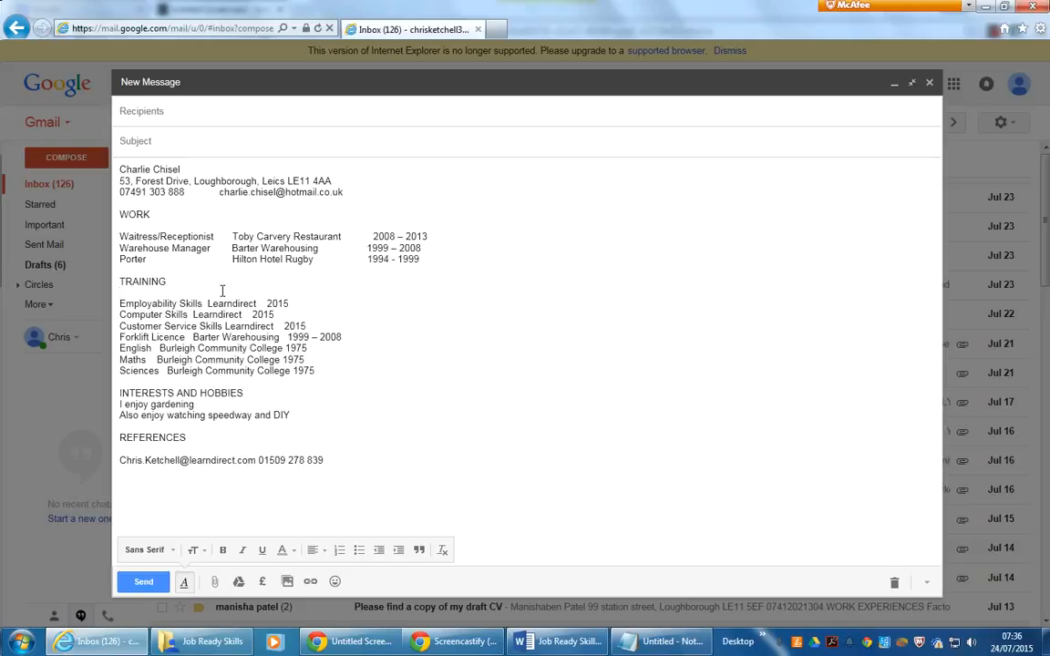
pyautogui.click(173, 283)
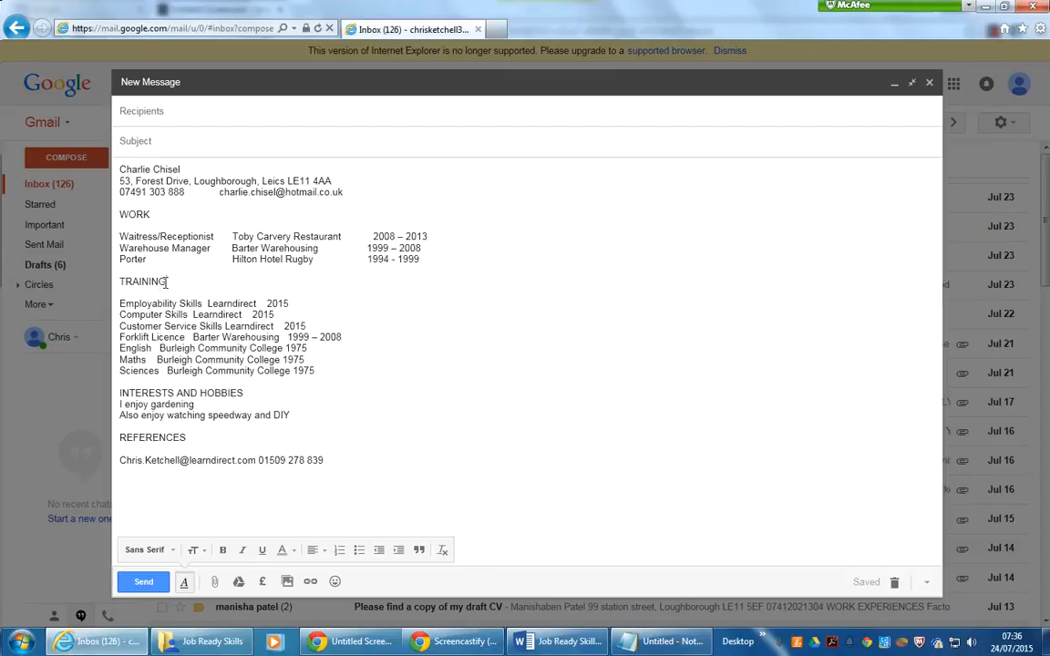
# - Insert tabs between course, provider and year on the first three training lines
pyautogui.click(144, 291)
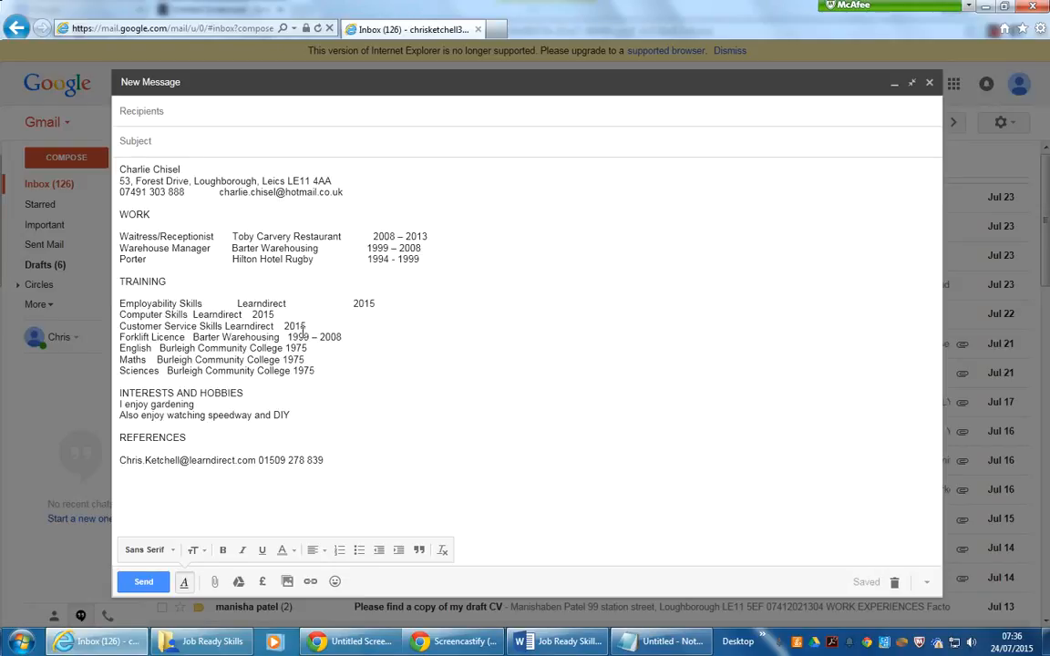
pyautogui.click(191, 313)
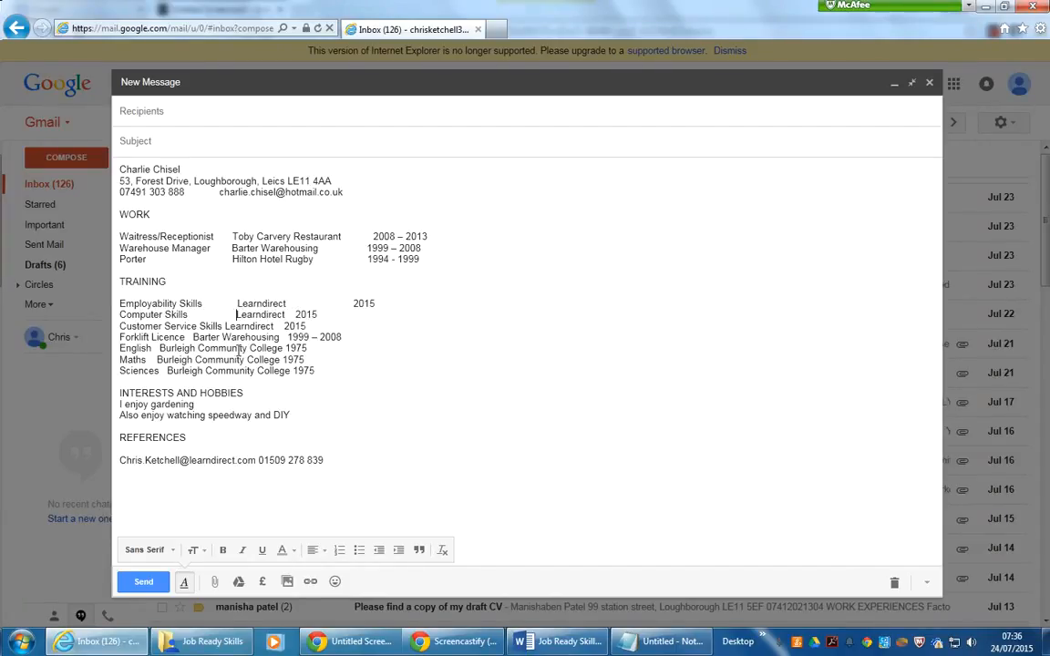
pyautogui.click(294, 315)
pyautogui.click(225, 325)
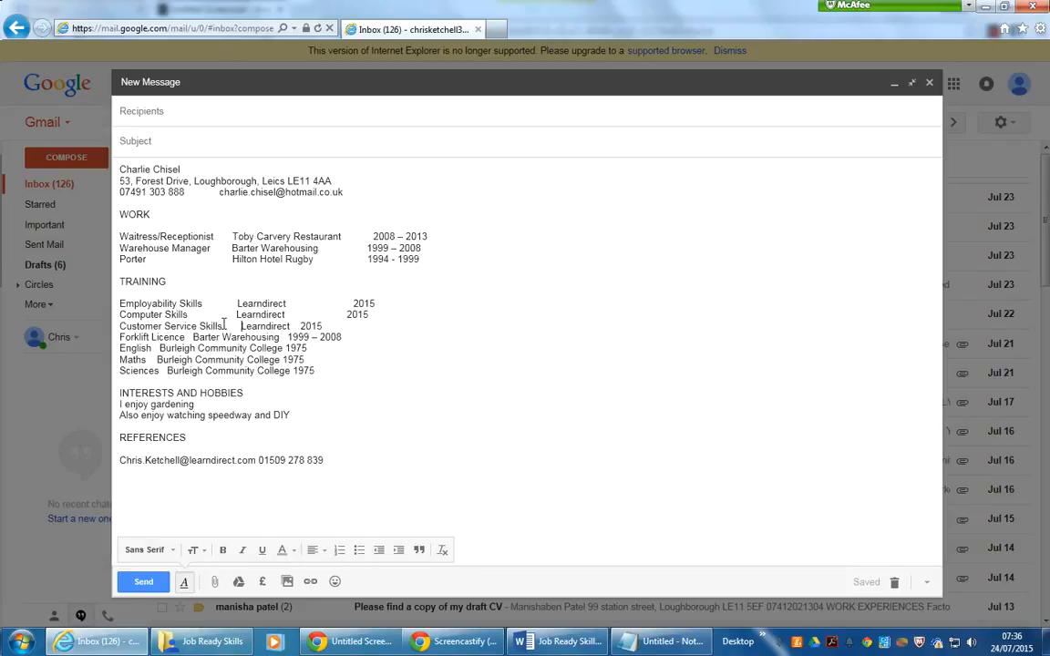
pyautogui.click(300, 326)
# - Rename Employability Skills to Work Skills and keep its provider and year aligned
pyautogui.moveTo(175, 303); pyautogui.dragTo(120, 307)
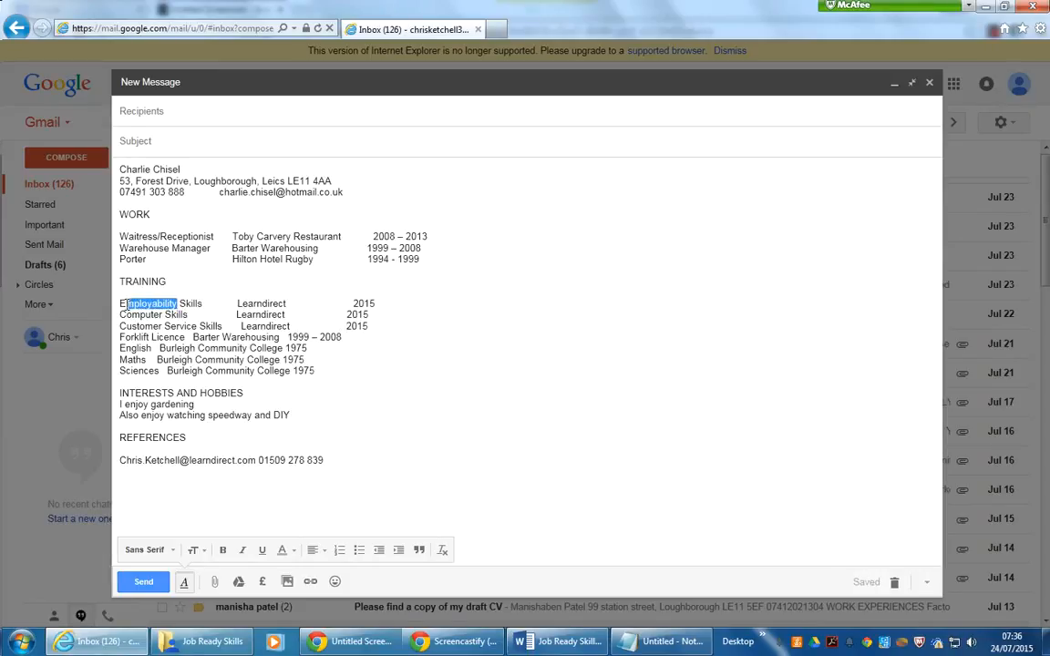
pyautogui.write('Work')
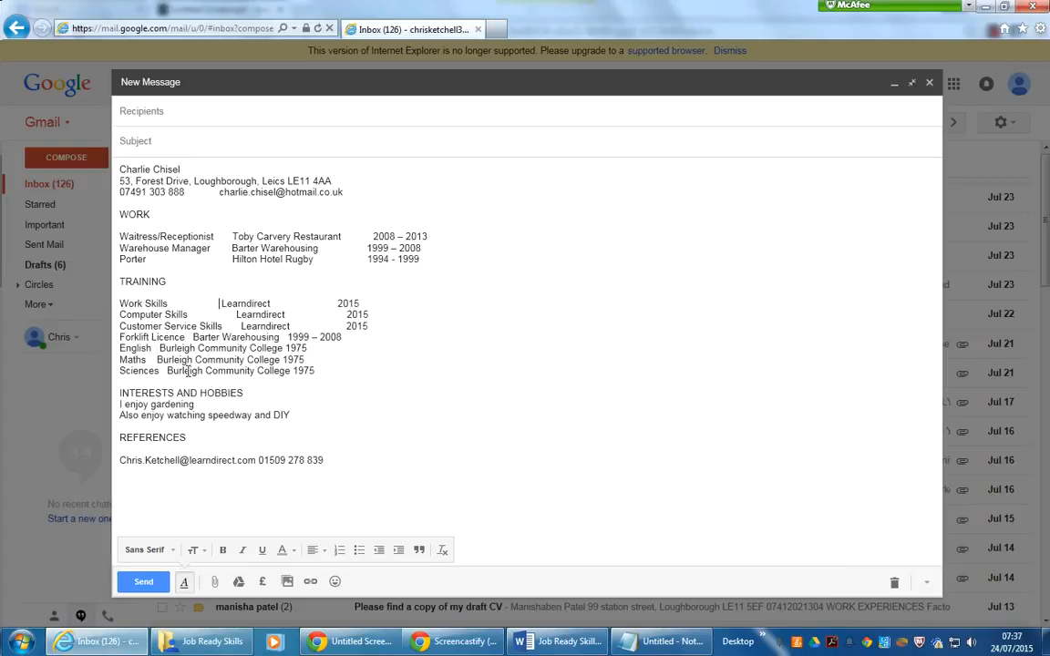
pyautogui.doubleClick(226, 303)
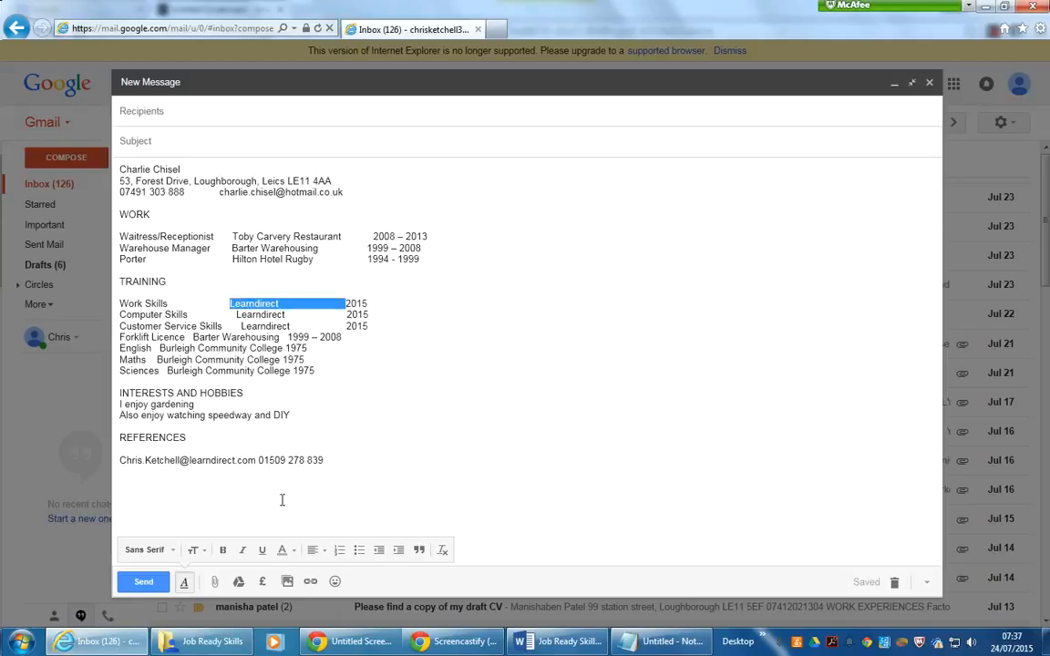
pyautogui.doubleClick(356, 304)
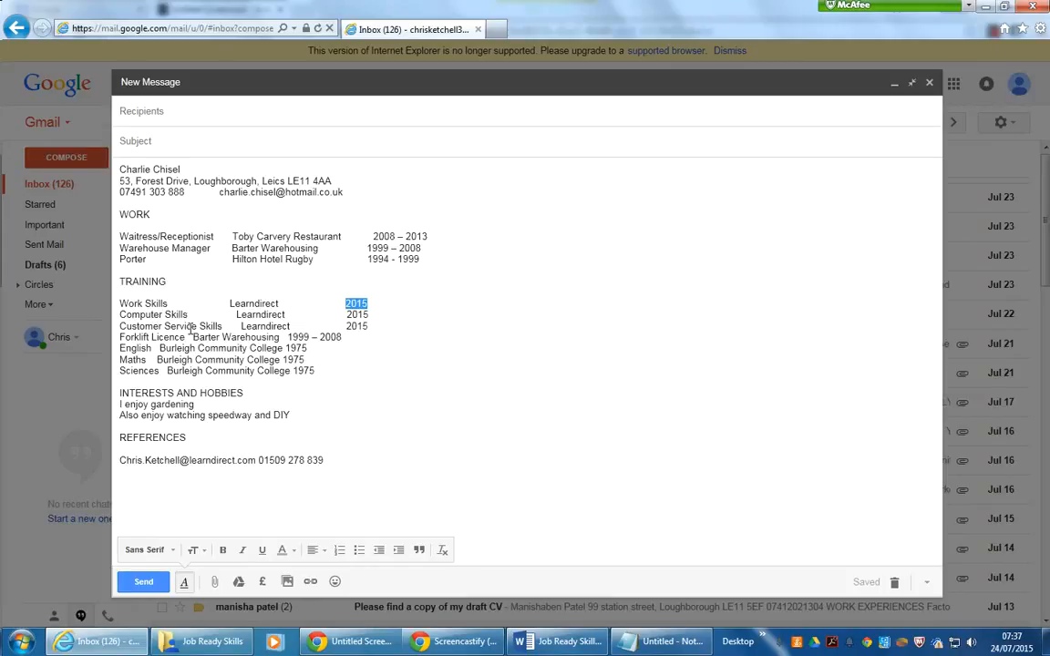
pyautogui.click(370, 325)
# - Tab the Forklift Licence line's employer and dates into the training columns
pyautogui.click(186, 337)
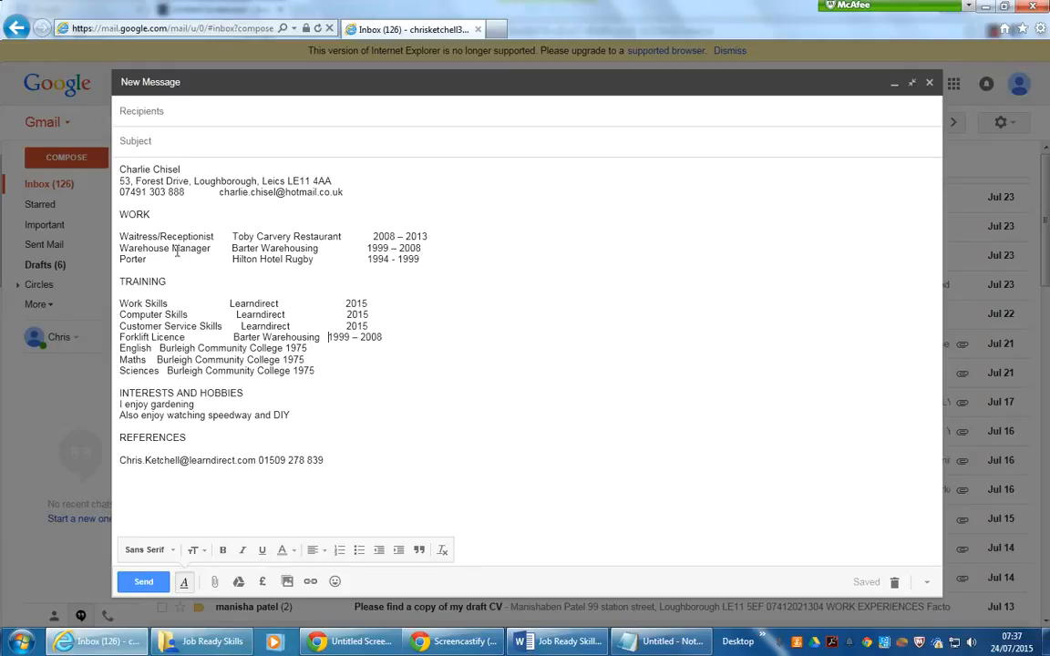
pyautogui.moveTo(211, 248); pyautogui.dragTo(129, 250)
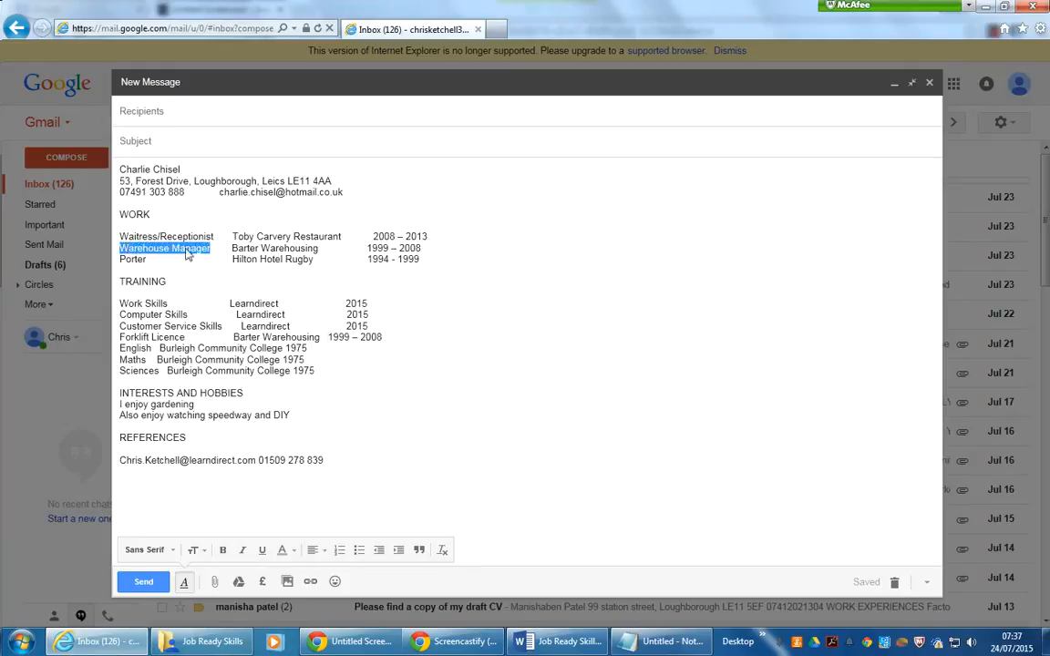
pyautogui.click(272, 249)
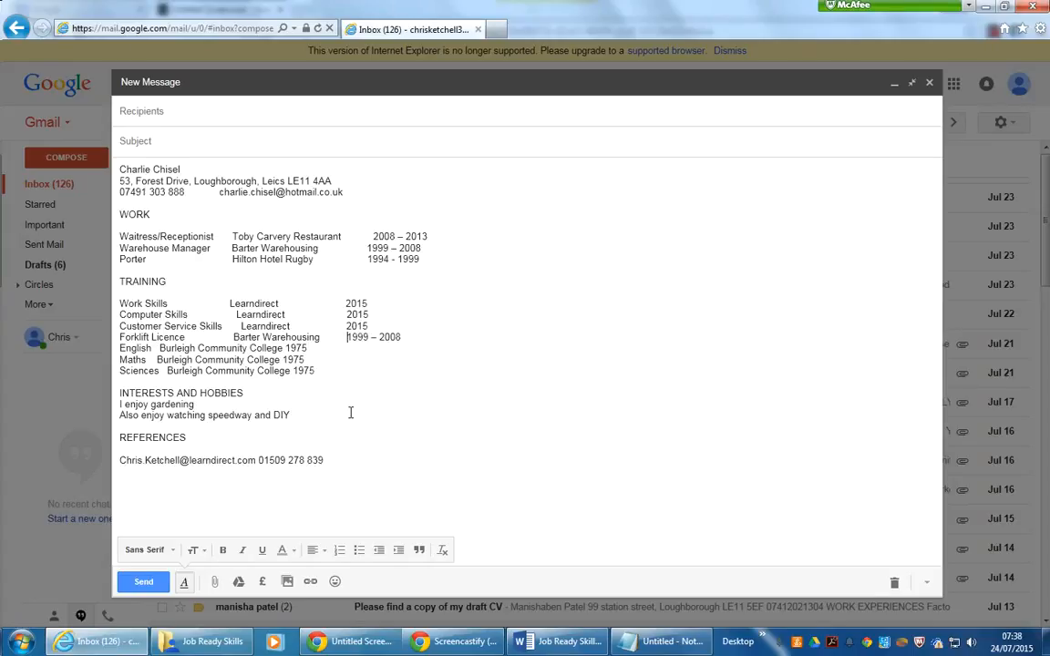
pyautogui.click(402, 339)
pyautogui.moveTo(401, 337); pyautogui.dragTo(121, 307)
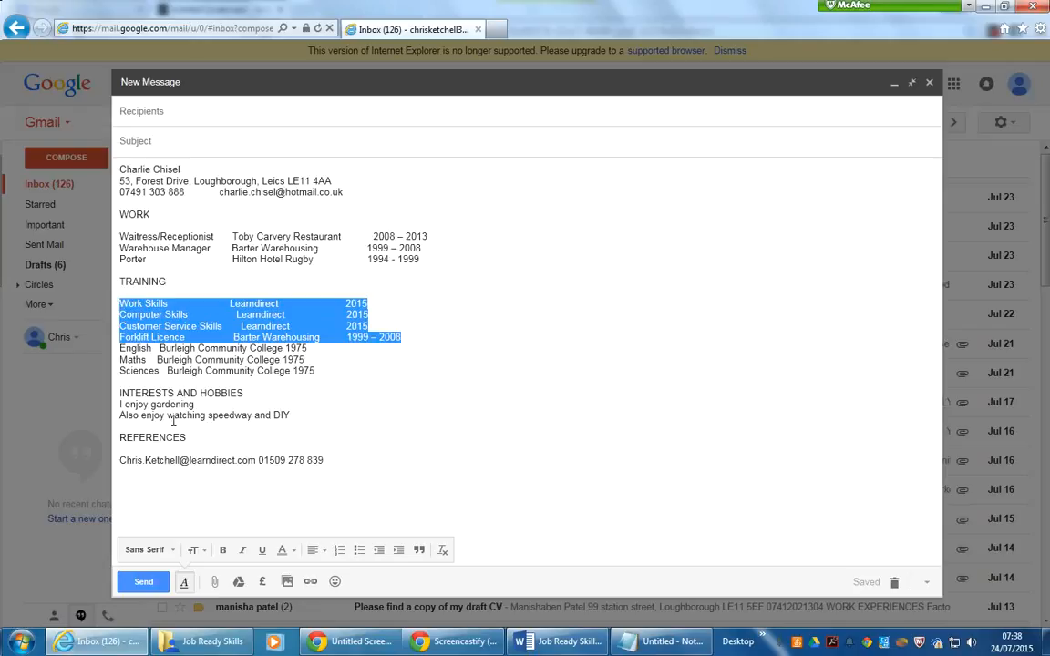
pyautogui.click(202, 362)
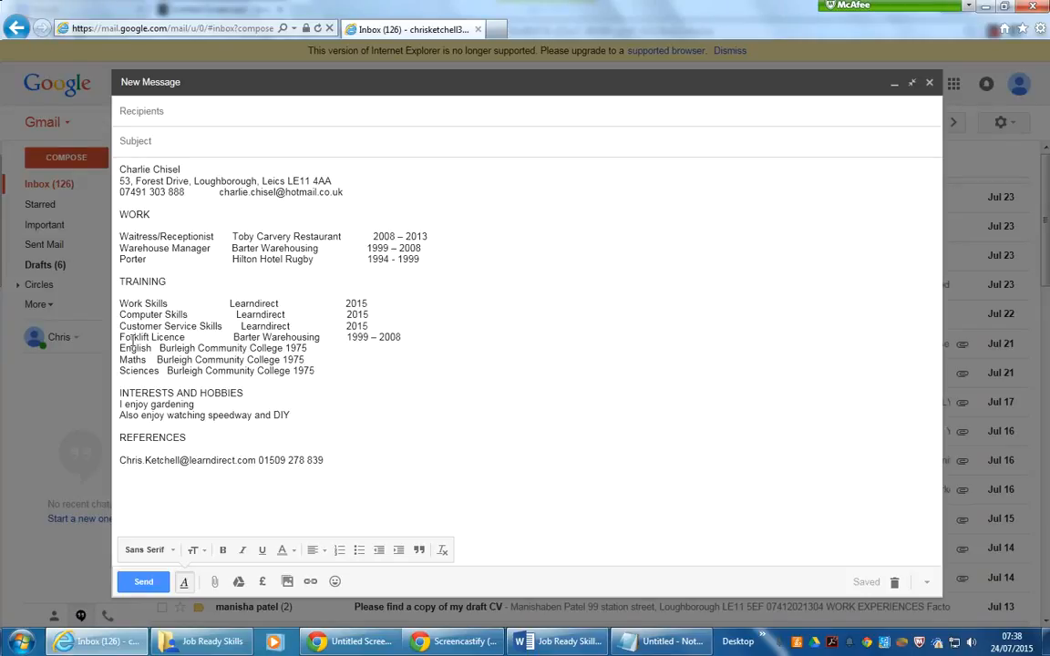
pyautogui.click(403, 338)
# - Insert tabs after the subject and before 1975 on the English, Maths and Sciences lines
pyautogui.click(158, 349)
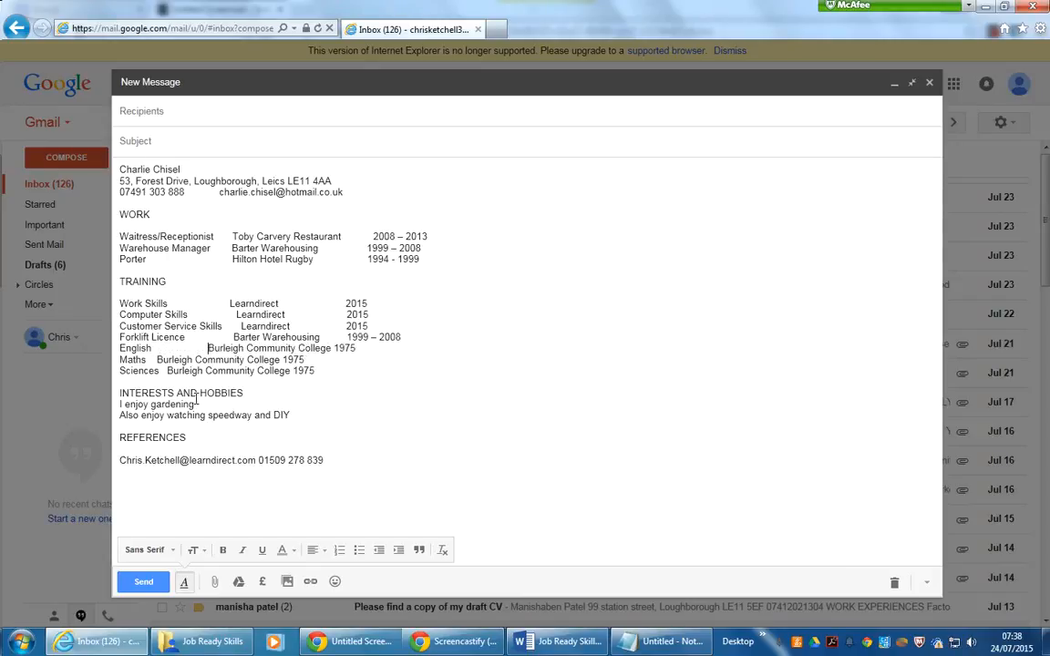
pyautogui.click(156, 360)
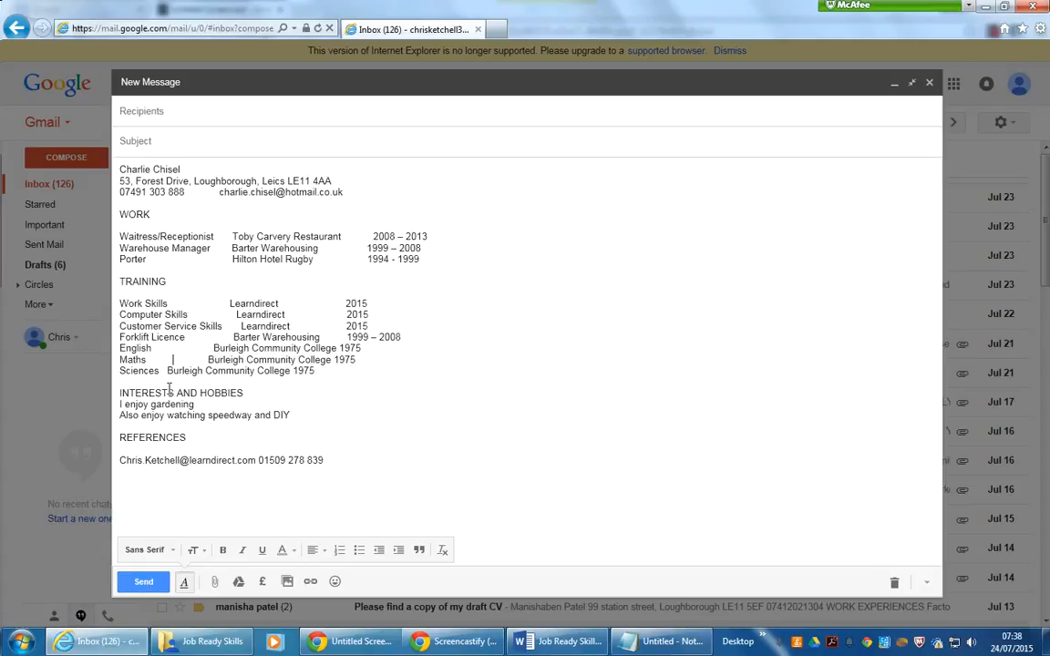
pyautogui.click(164, 371)
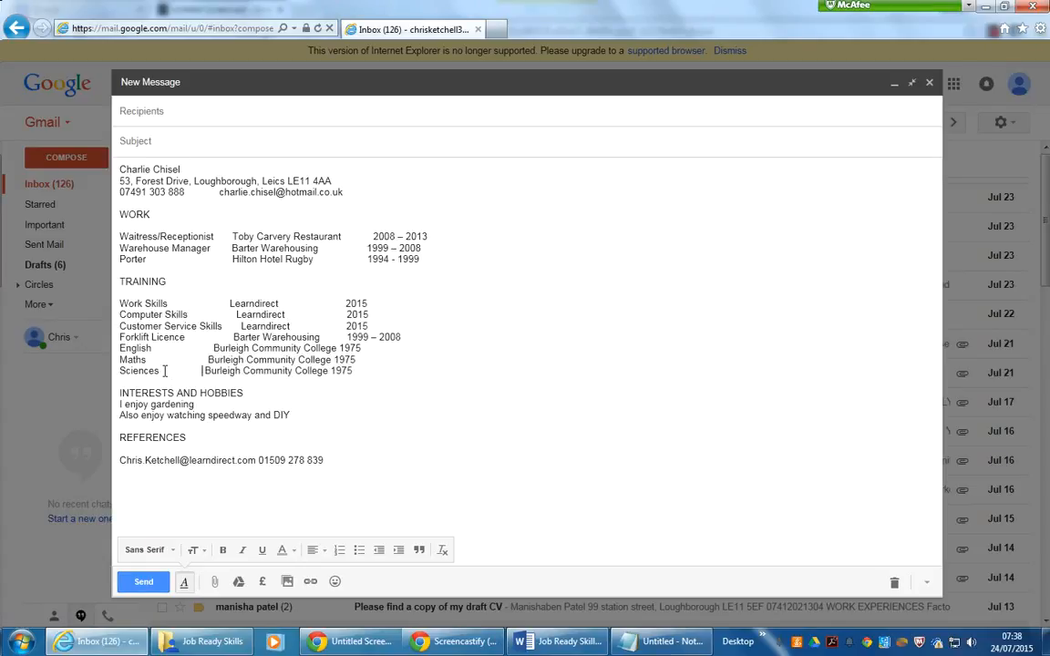
pyautogui.click(338, 348)
pyautogui.click(332, 359)
pyautogui.click(330, 370)
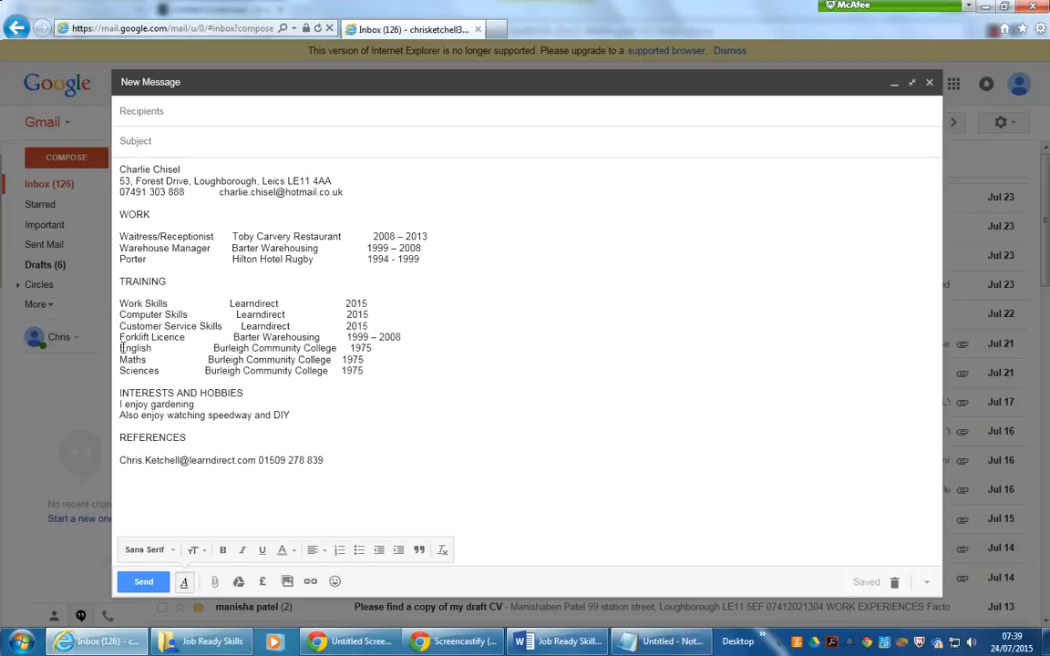
# - Check the column alignment of the English, Maths and Sciences lines
pyautogui.doubleClick(122, 348)
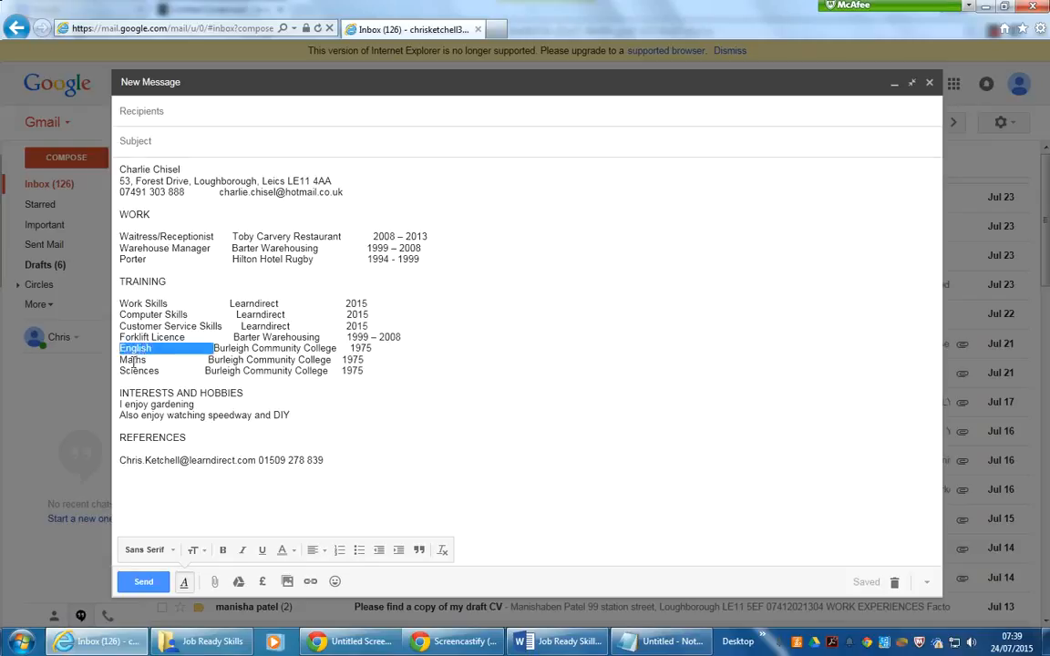
pyautogui.click(134, 362)
pyautogui.doubleClick(134, 360)
pyautogui.doubleClick(137, 372)
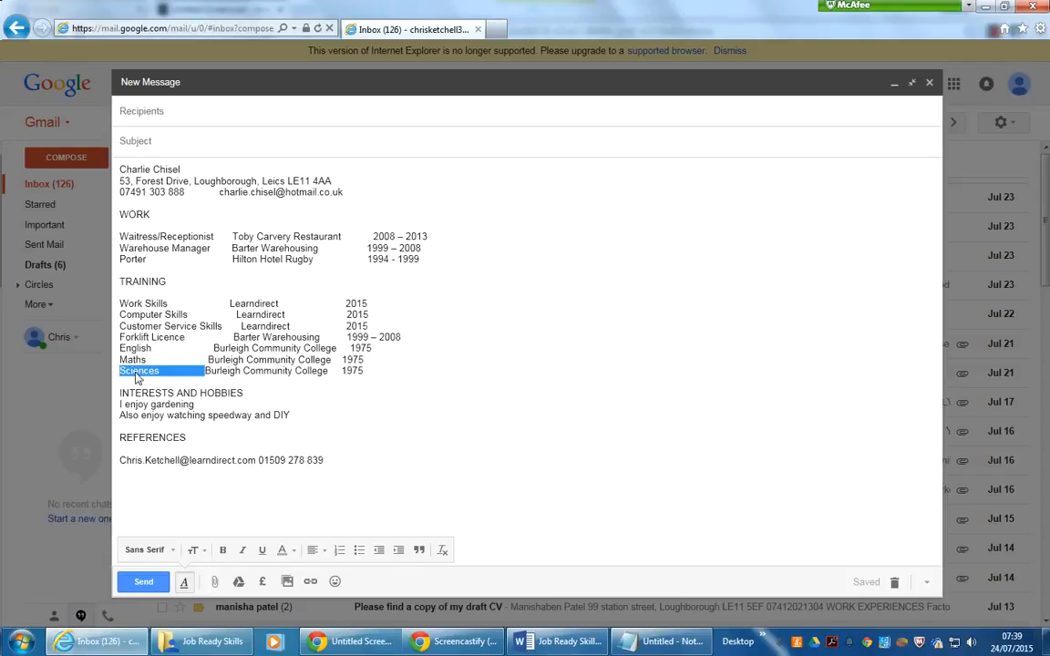
pyautogui.click(200, 373)
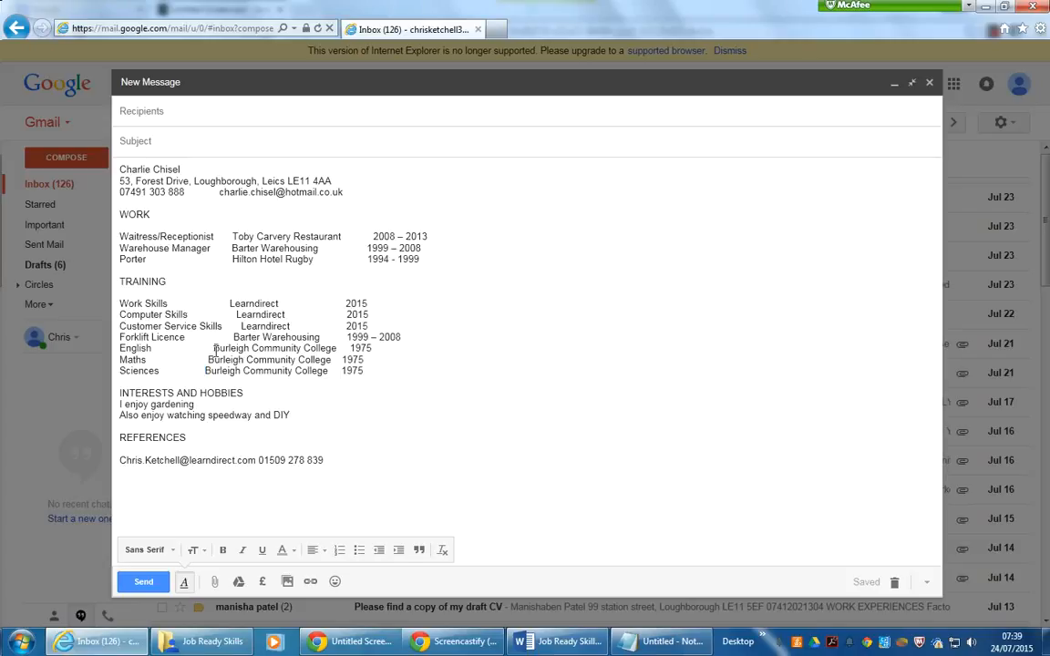
pyautogui.click(351, 348)
pyautogui.doubleClick(352, 360)
pyautogui.doubleClick(353, 371)
pyautogui.click(372, 369)
# - Insert tab spacing between the referee's e-mail address and phone number under REFERENCES
pyautogui.click(259, 236)
pyautogui.click(119, 393)
pyautogui.click(121, 405)
pyautogui.click(292, 415)
pyautogui.click(300, 415)
pyautogui.moveTo(118, 437); pyautogui.dragTo(185, 437)
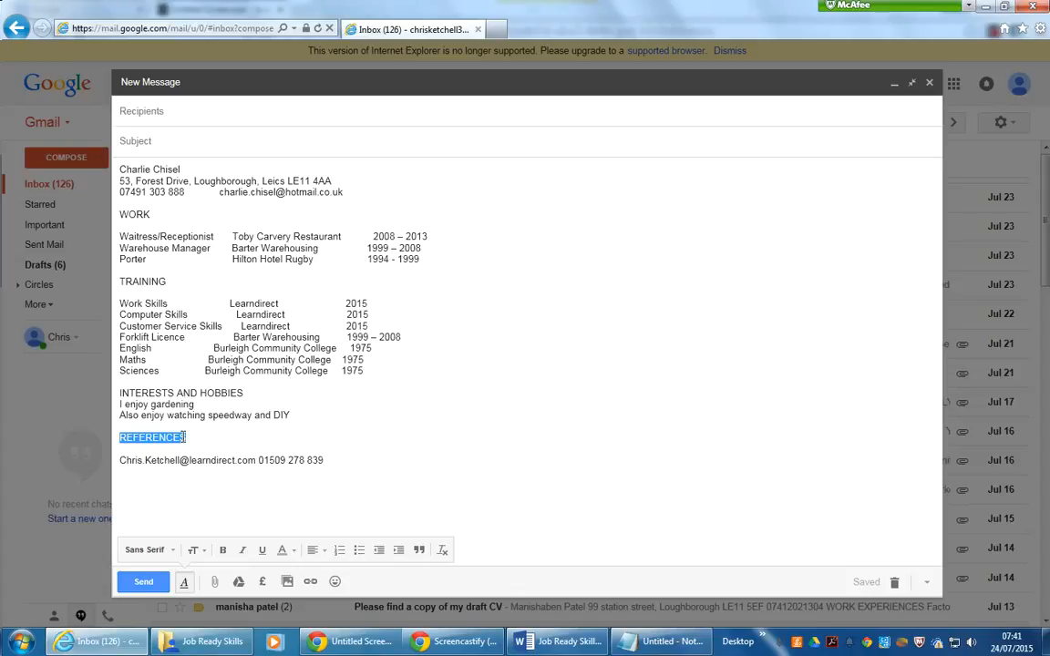
pyautogui.click(182, 441)
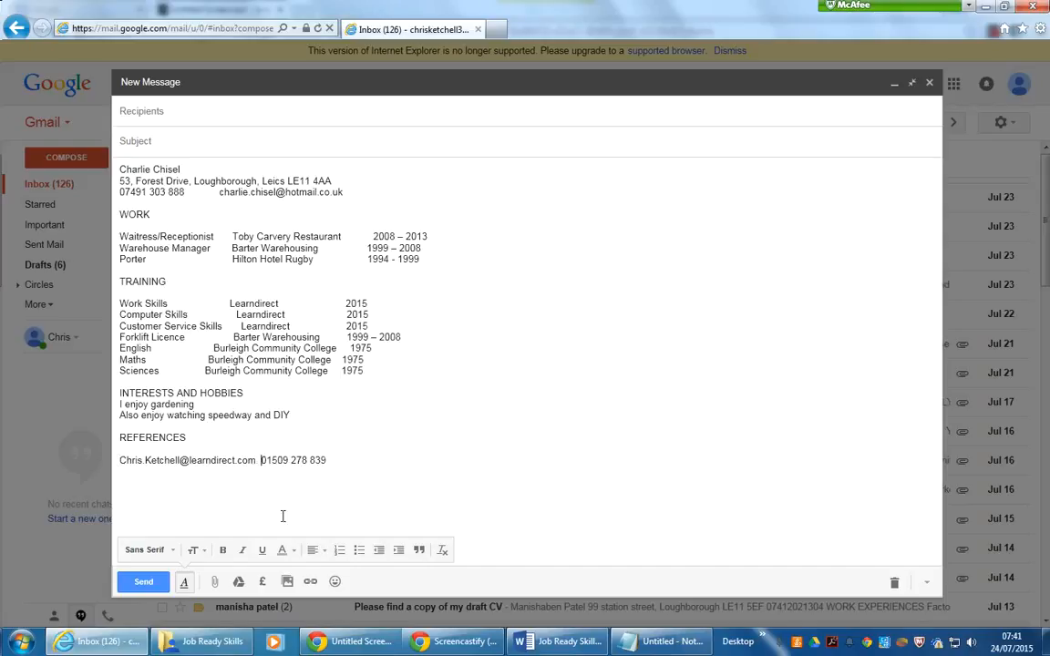
# - Review the CV's name line and the referee's phone number under REFERENCES
pyautogui.click(366, 459)
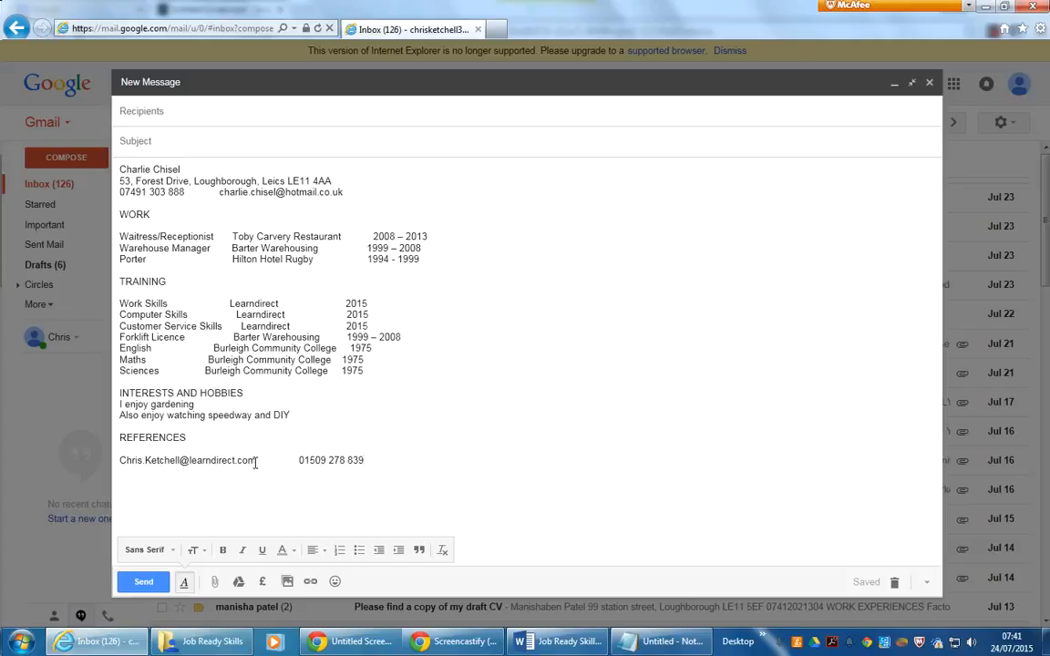
pyautogui.moveTo(181, 169); pyautogui.dragTo(139, 172)
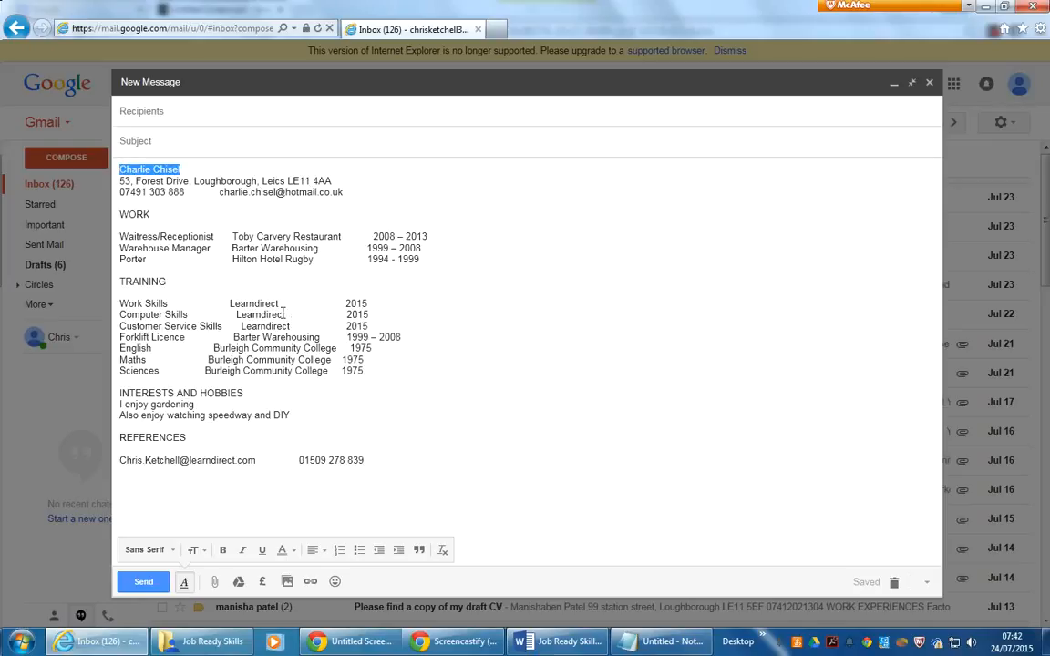
pyautogui.click(266, 460)
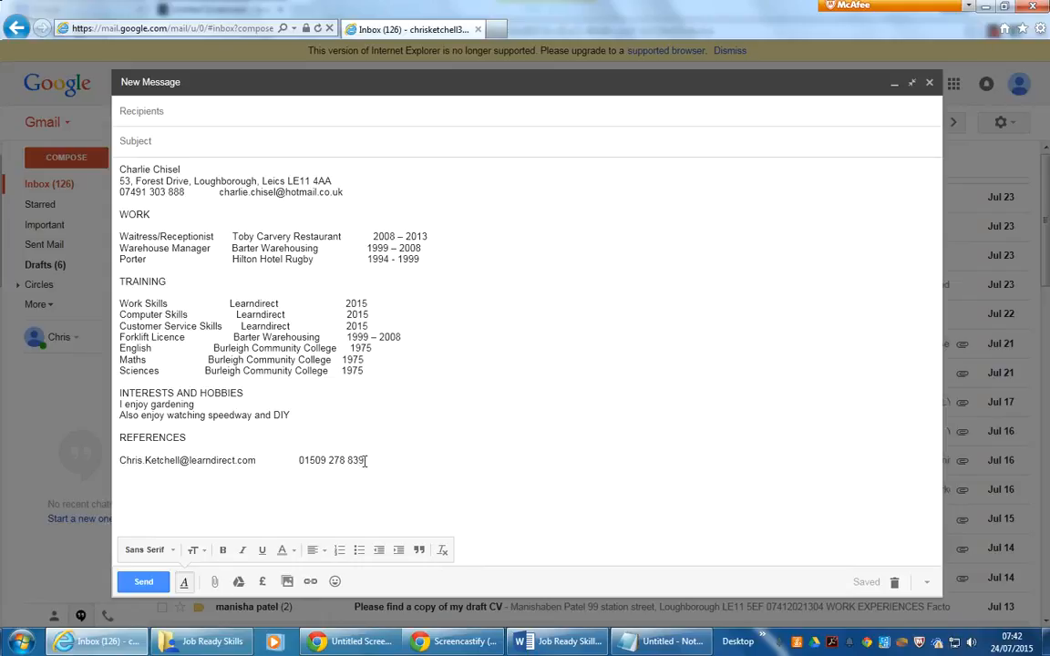
pyautogui.moveTo(364, 465); pyautogui.dragTo(301, 465)
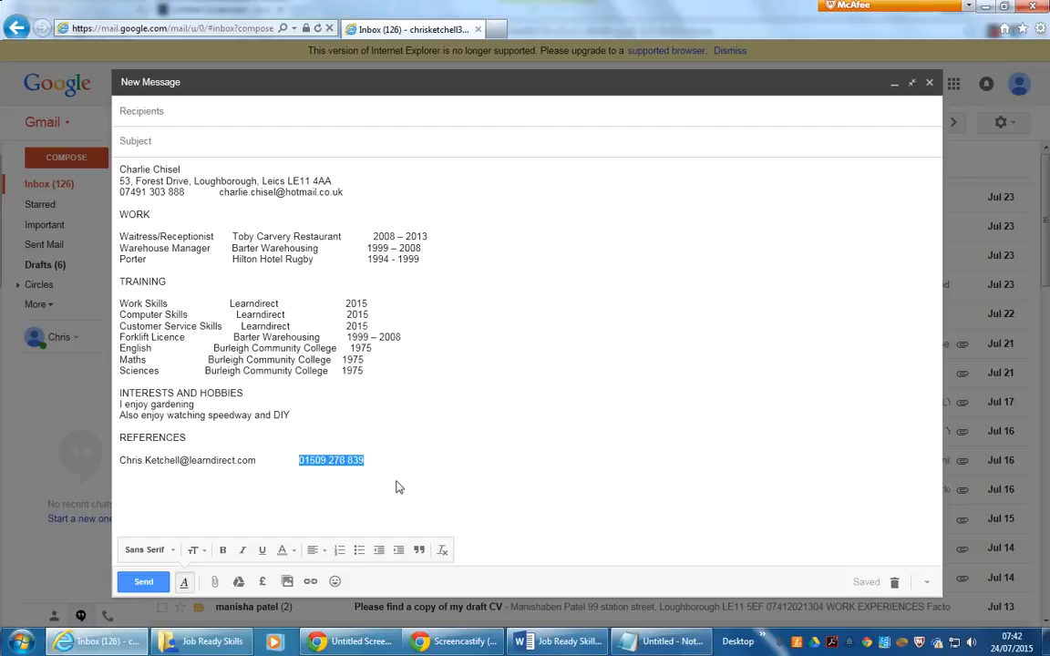
pyautogui.click(316, 504)
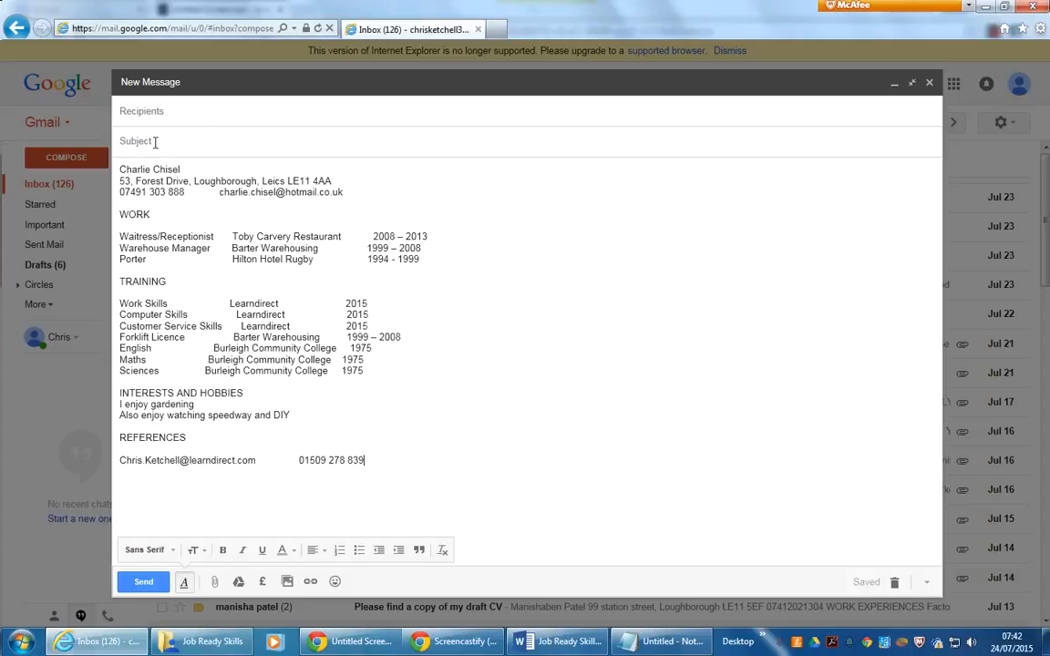
# - Enter the recipient's e-mail address in the To field and accept the suggested contact
pyautogui.click(148, 110)
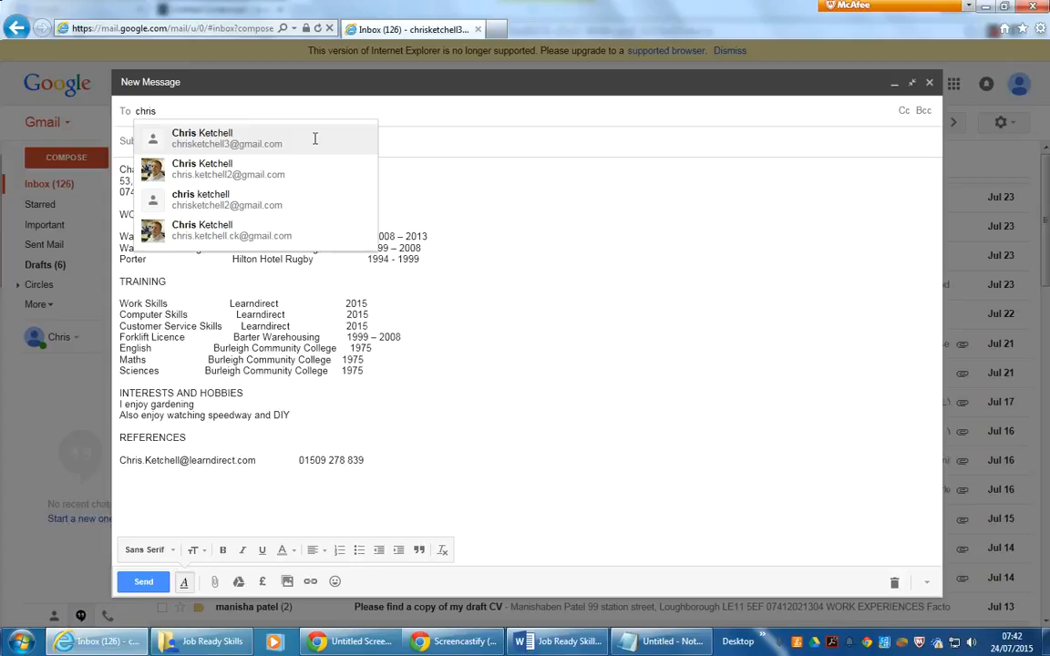
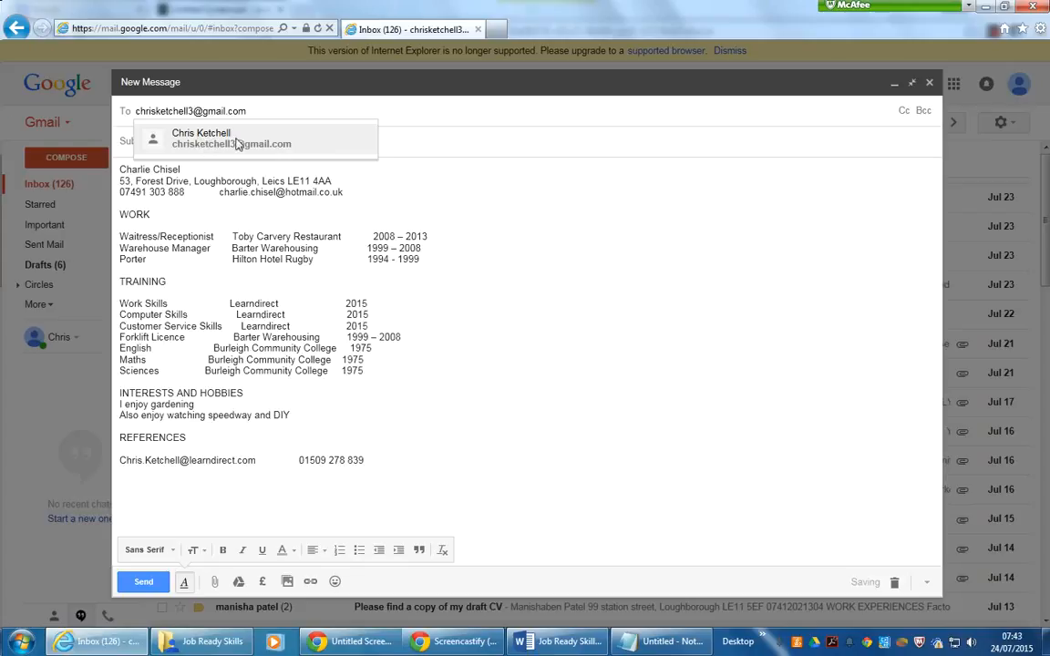
pyautogui.click(256, 196)
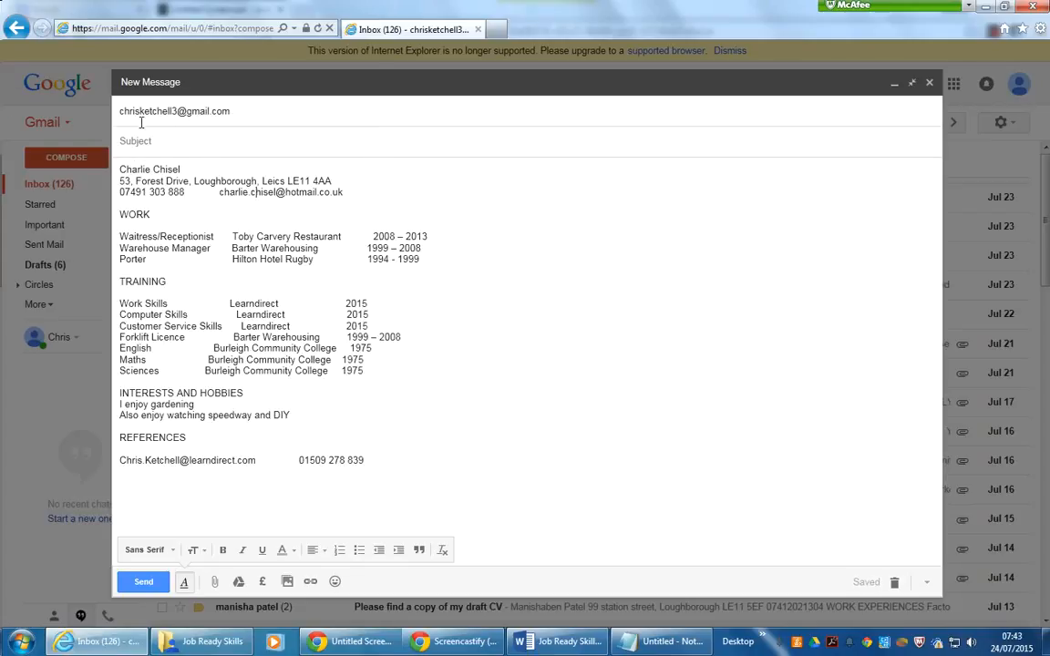
pyautogui.click(242, 110)
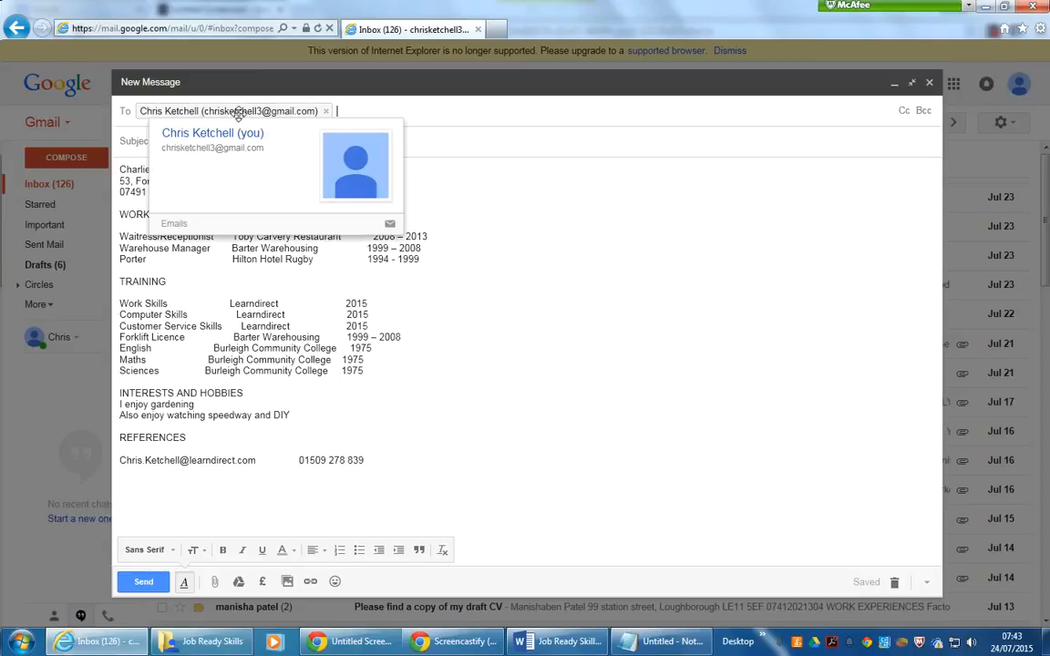
pyautogui.click(232, 276)
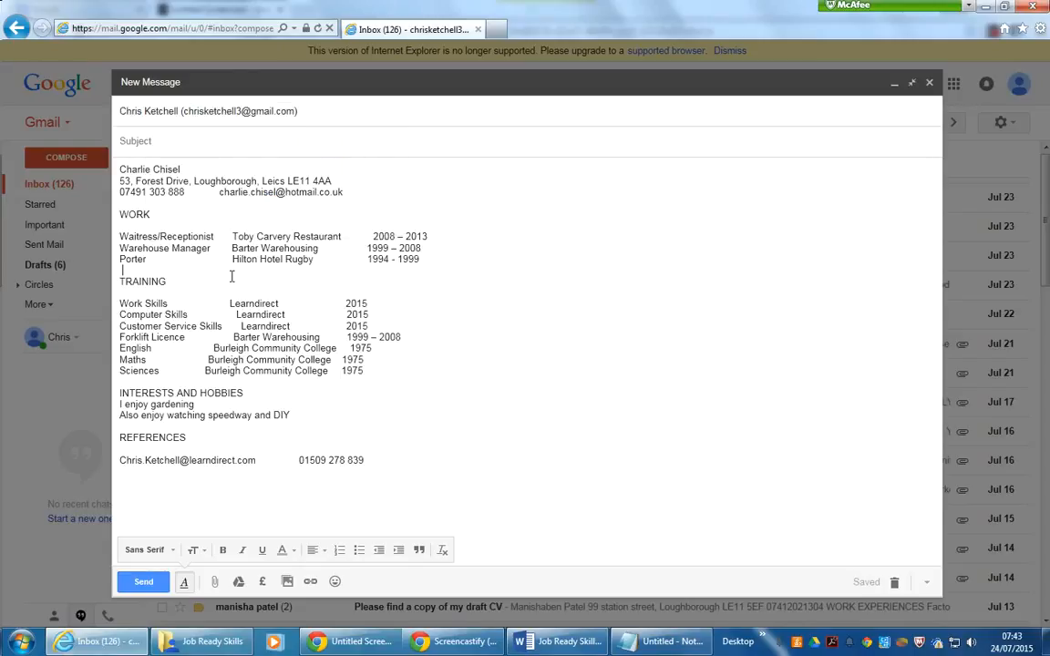
# - Set the subject to a greeting to the recipient followed by 'Please find a copy of my draft CV'
pyautogui.click(211, 139)
pyautogui.write('Hi Chris - Plea')
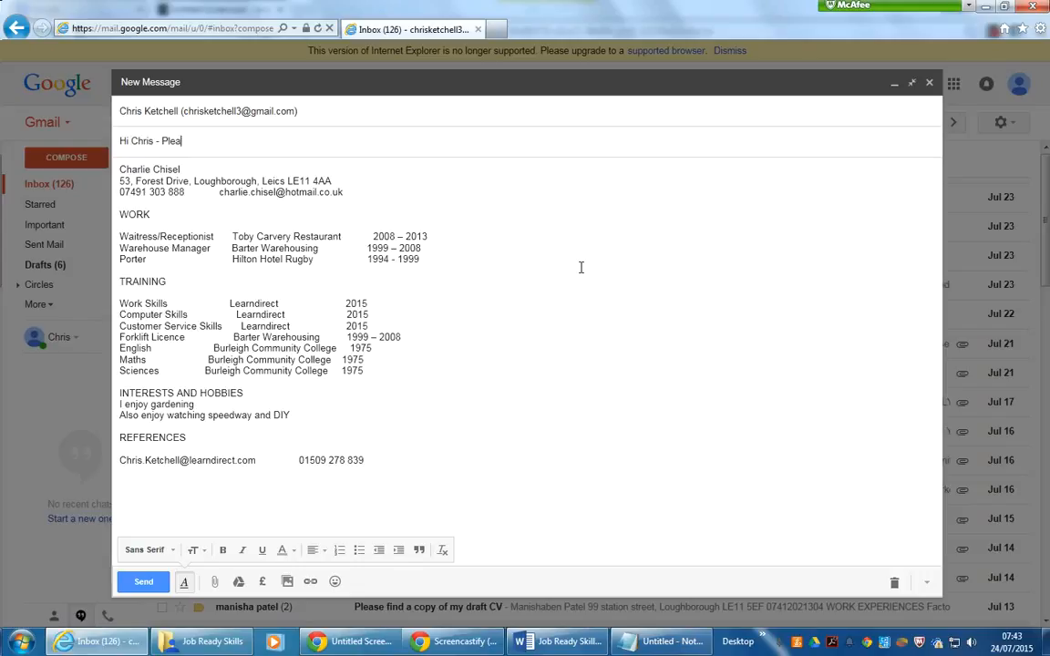
pyautogui.write('se find a copy of my draft C')
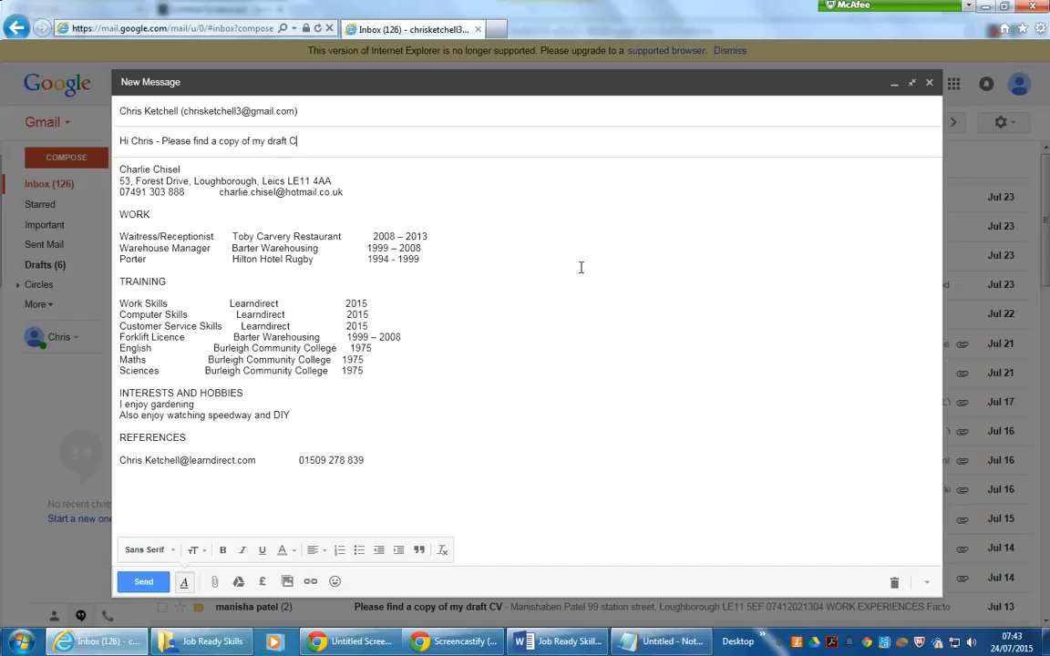
pyautogui.write('V')
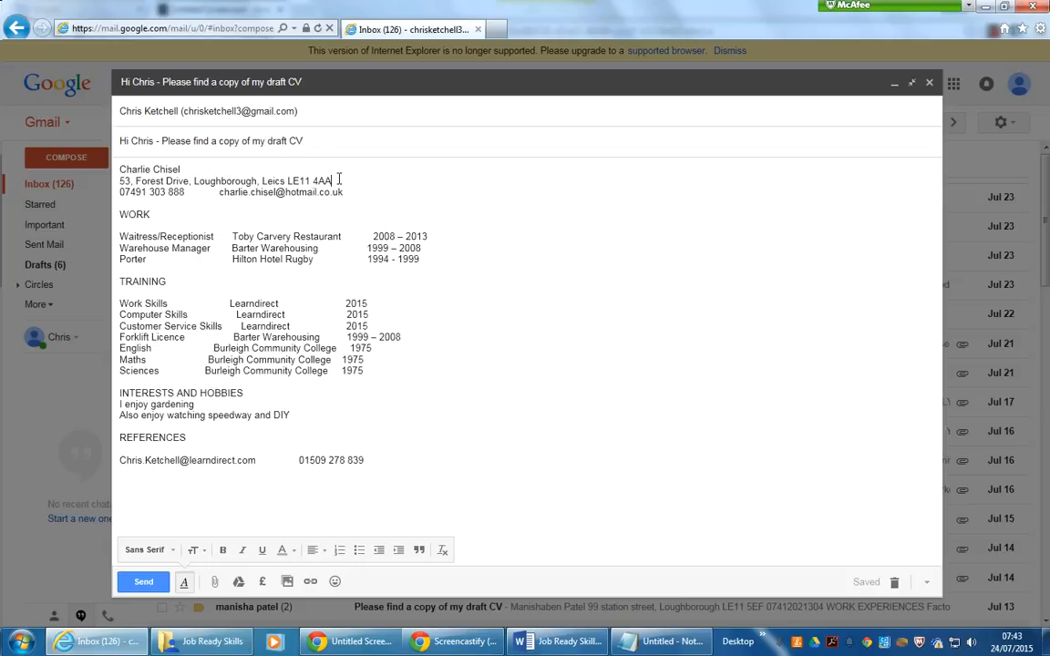
# - Review the contact details block at the top of the CV, then send the message
pyautogui.moveTo(335, 180); pyautogui.dragTo(256, 180)
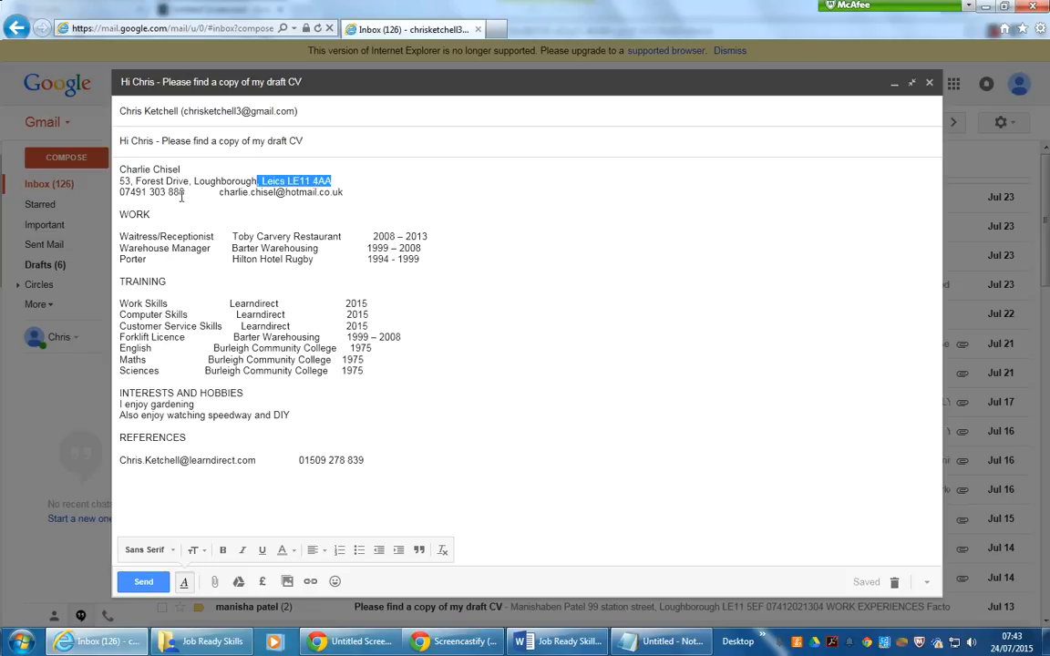
pyautogui.moveTo(187, 191); pyautogui.dragTo(134, 192)
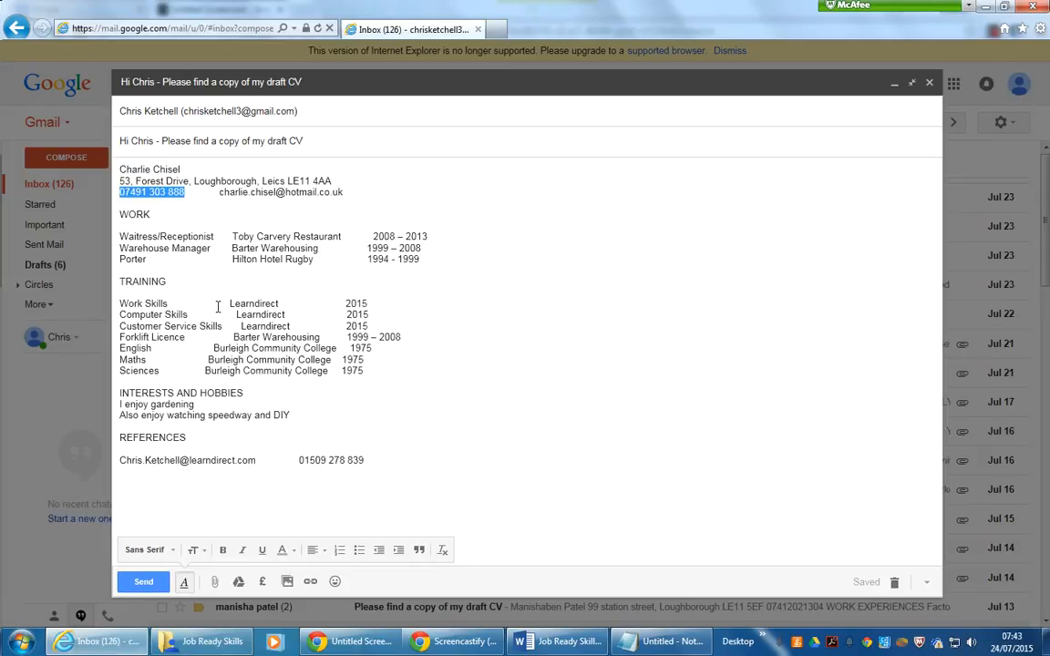
pyautogui.click(244, 259)
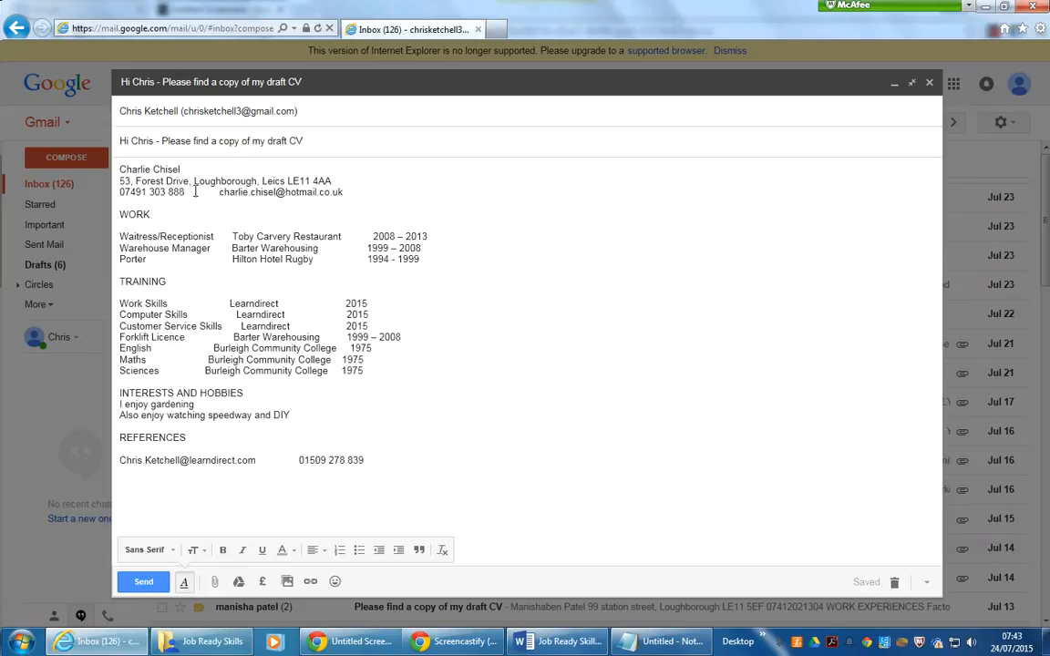
pyautogui.click(355, 192)
pyautogui.moveTo(356, 192); pyautogui.dragTo(121, 173)
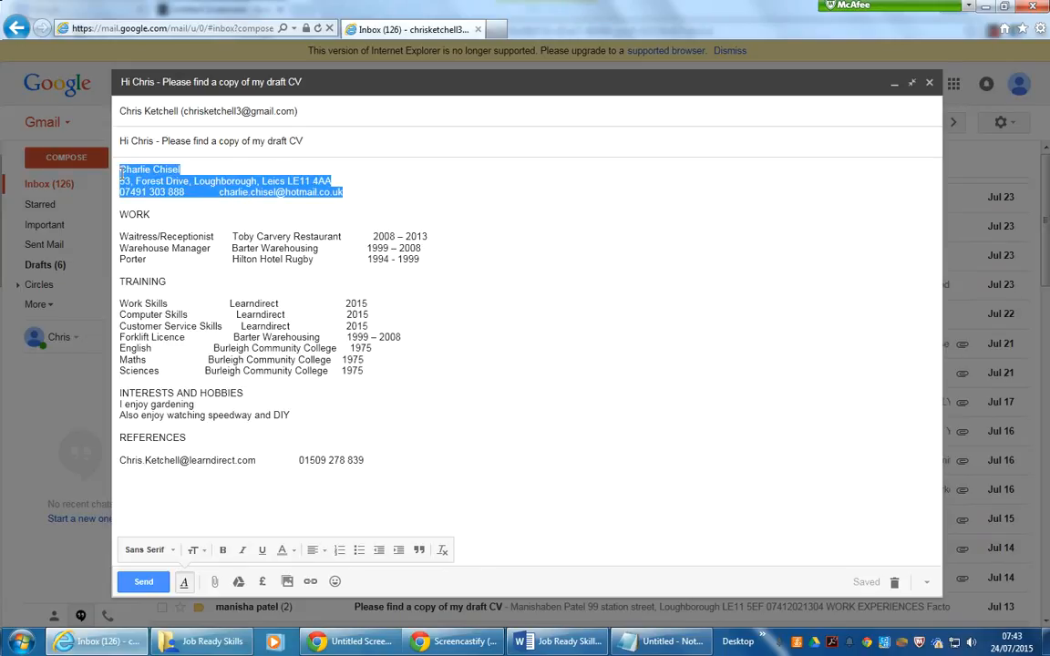
pyautogui.click(283, 262)
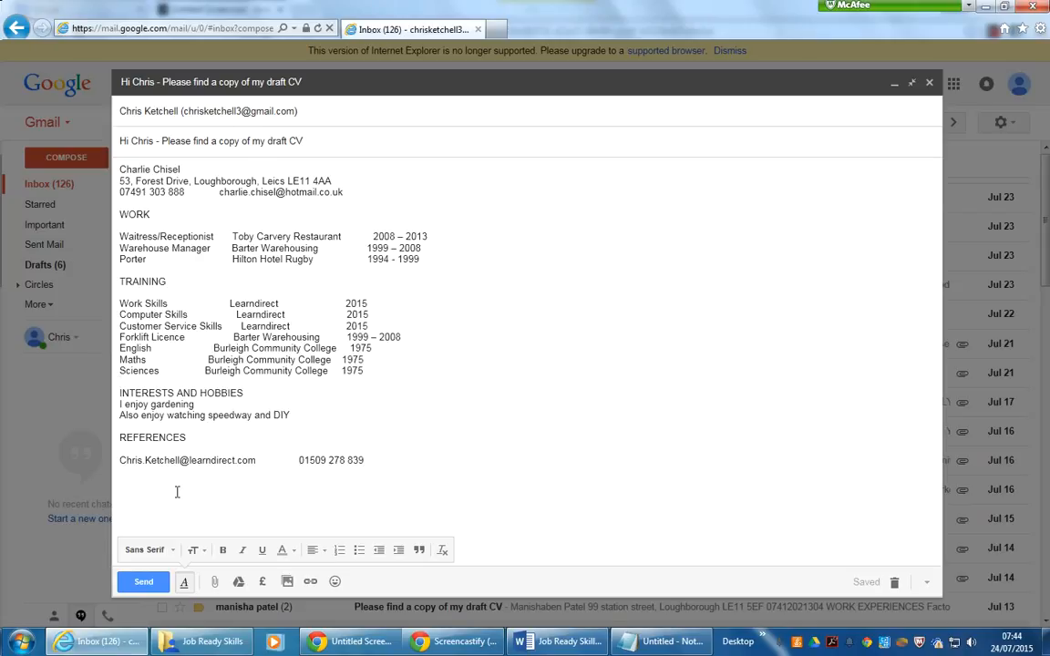
pyautogui.click(143, 583)
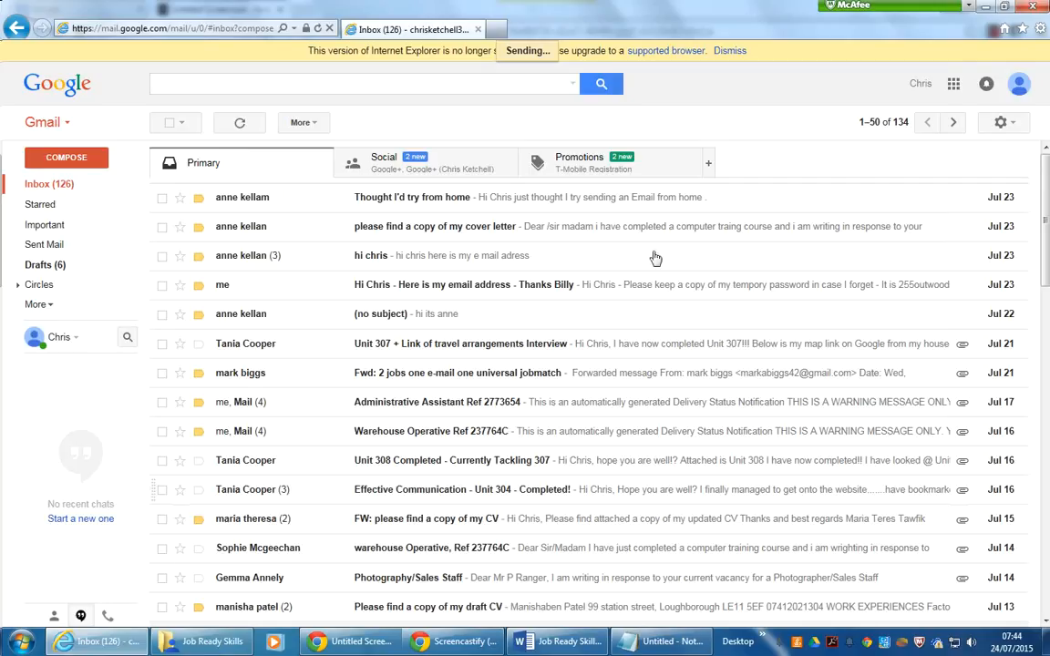